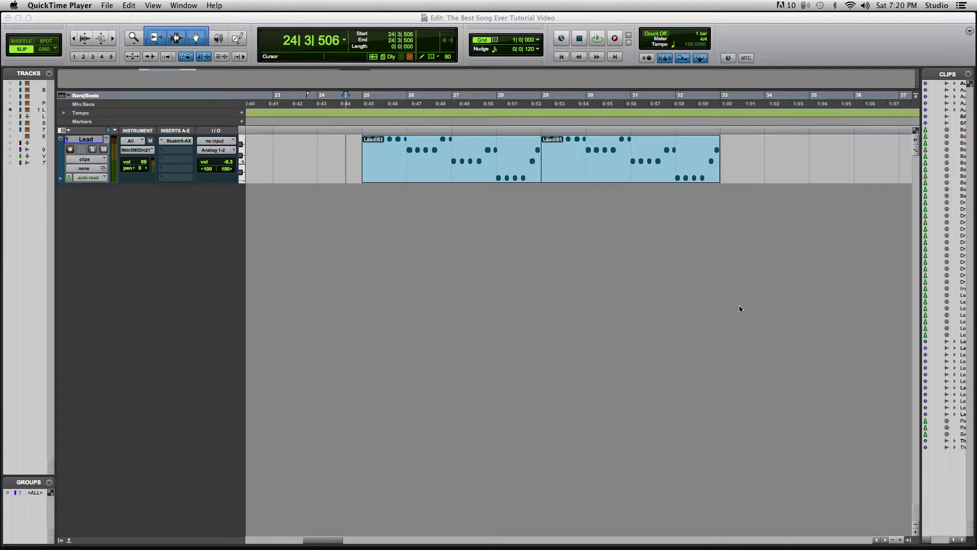
Step: Play back the Lead clips from just before their start
{"action": "left_click", "coordinate": [361, 151]}
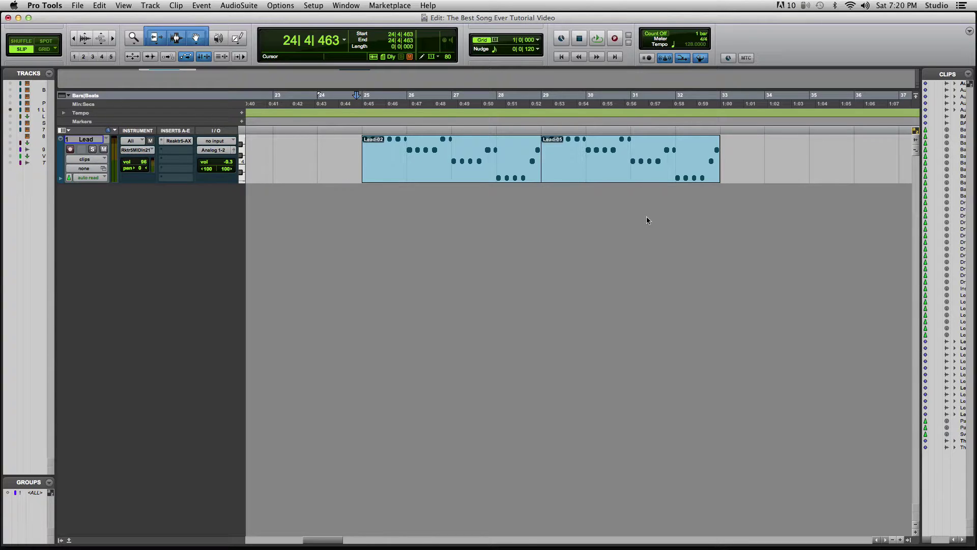
{"action": "key", "text": "space"}
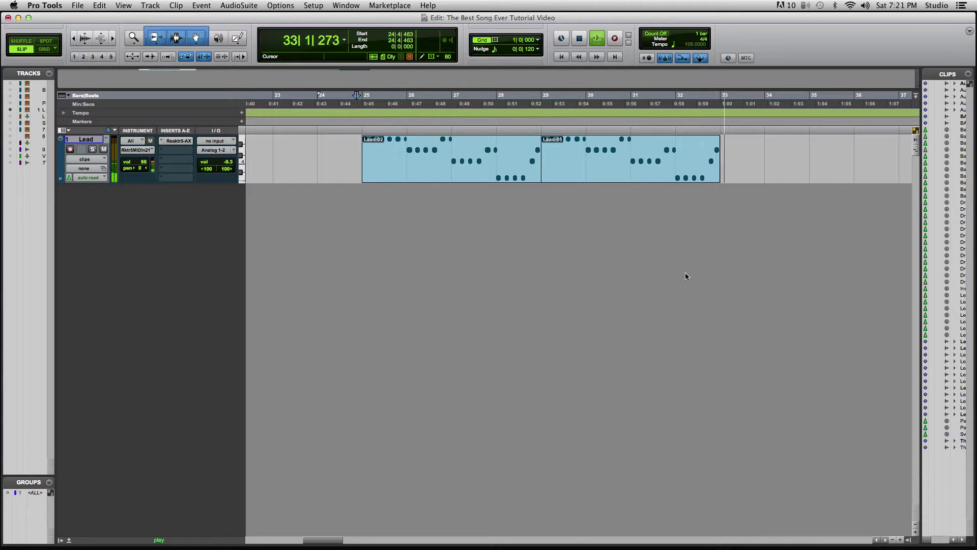
{"action": "key", "text": "space"}
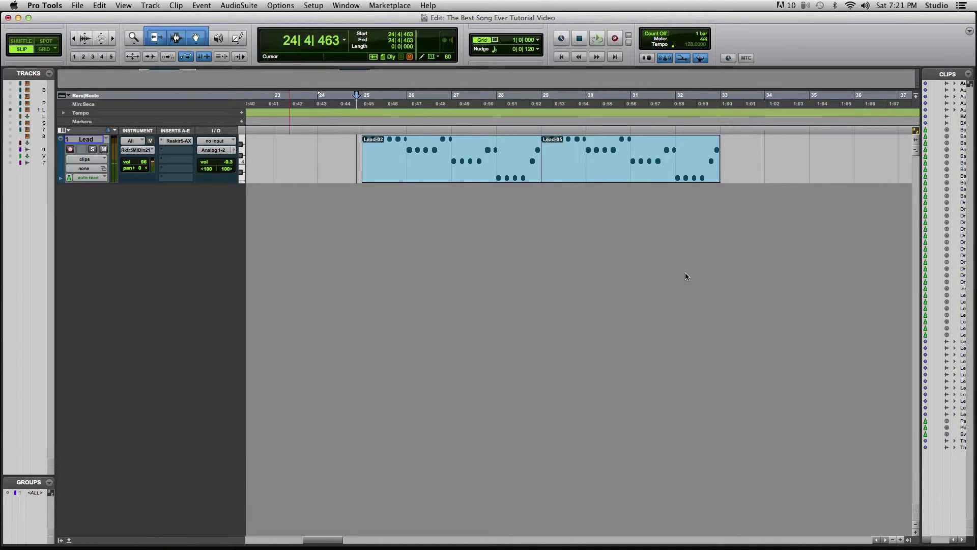
{"action": "scroll", "coordinate": [733, 204], "scroll_direction": "right", "scroll_amount": 5}
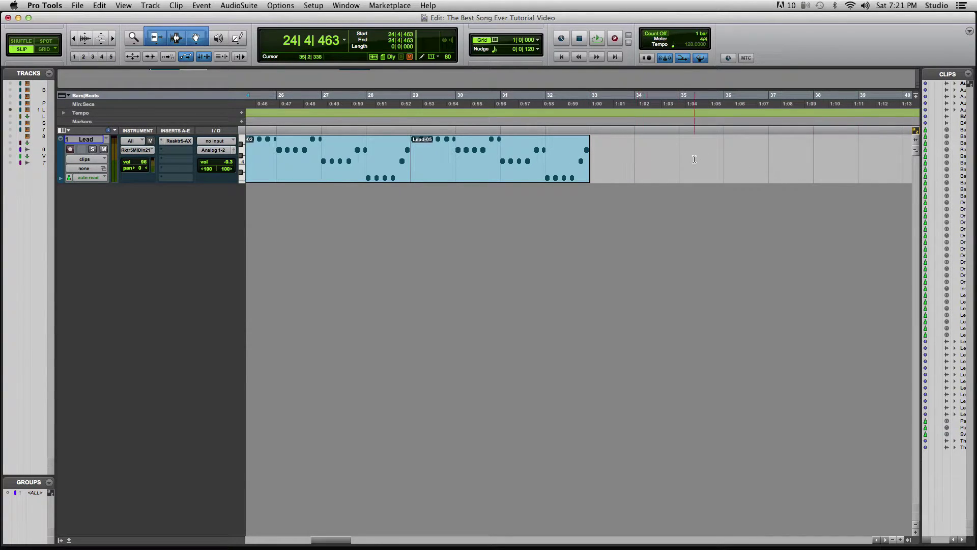
{"action": "scroll", "coordinate": [655, 203], "scroll_direction": "left", "scroll_amount": 6}
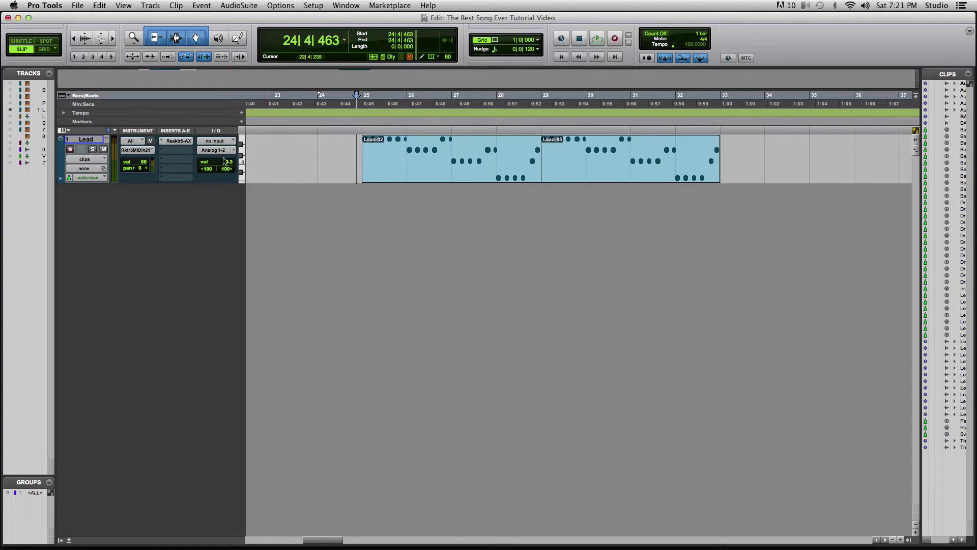
Step: Add a new stereo audio track below the Lead track
{"action": "left_click", "coordinate": [91, 140]}
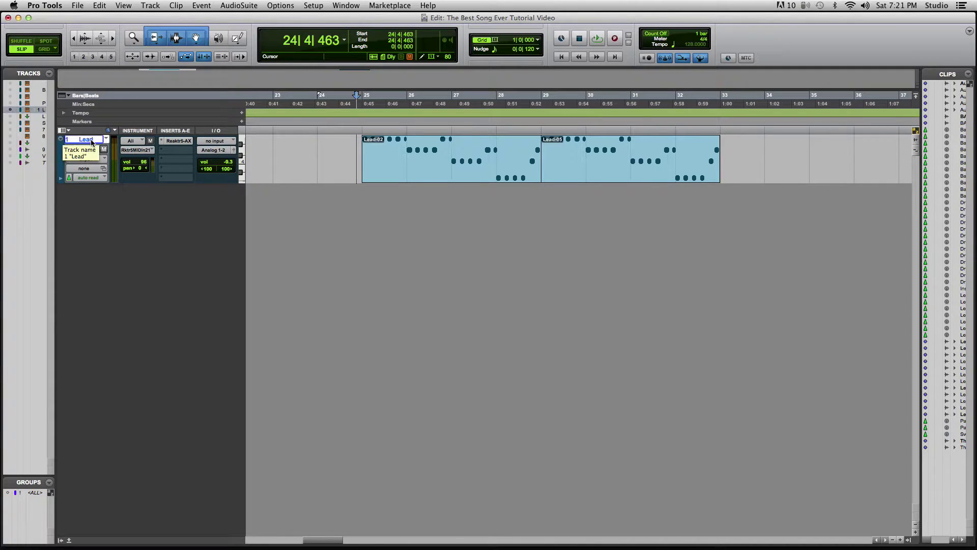
{"action": "key", "text": "super+shift+n"}
{"action": "key", "text": "super+Down"}
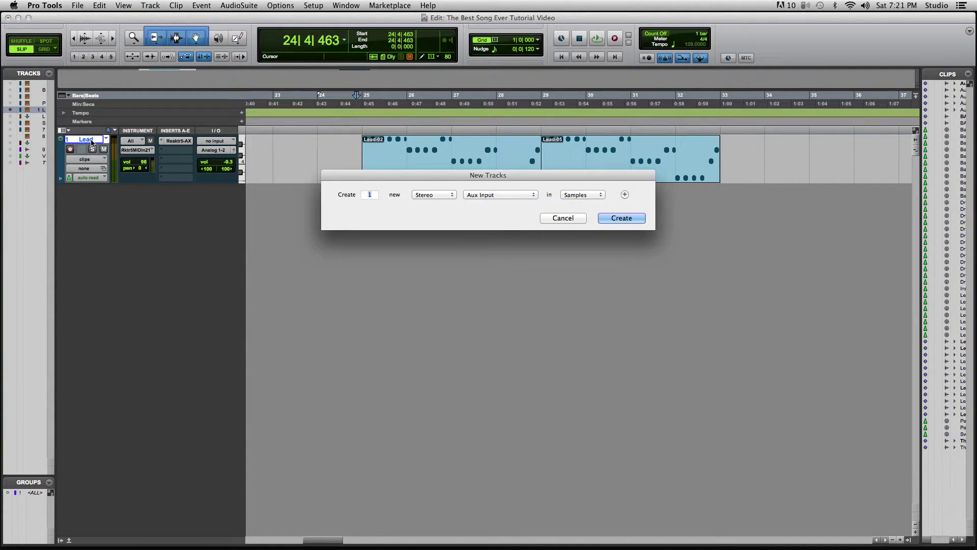
{"action": "key", "text": "super+Up"}
{"action": "key", "text": "Return"}
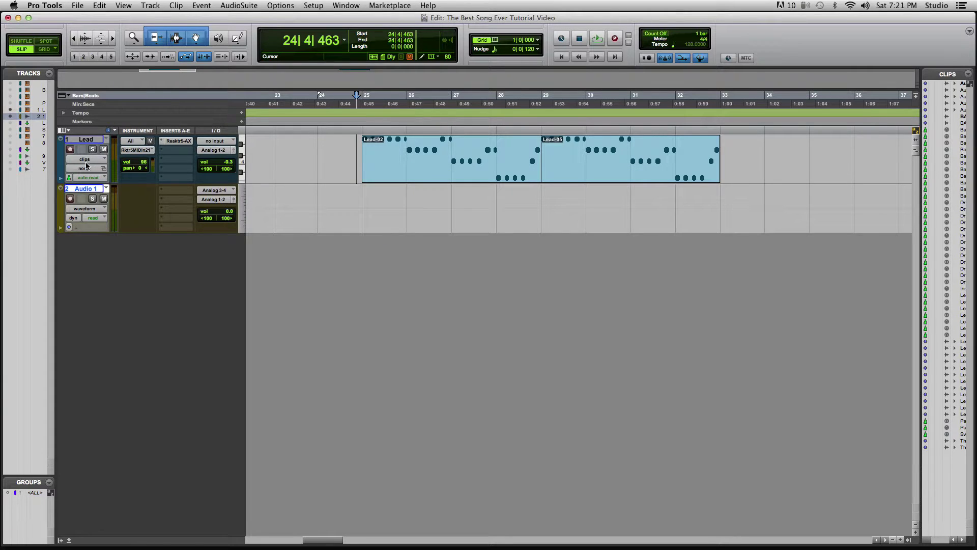
Step: Rename the new track 'Lead Pitched'
{"action": "double_click", "coordinate": [88, 190]}
{"action": "type", "text": "Lead Pl"}
{"action": "type", "text": "tched"}
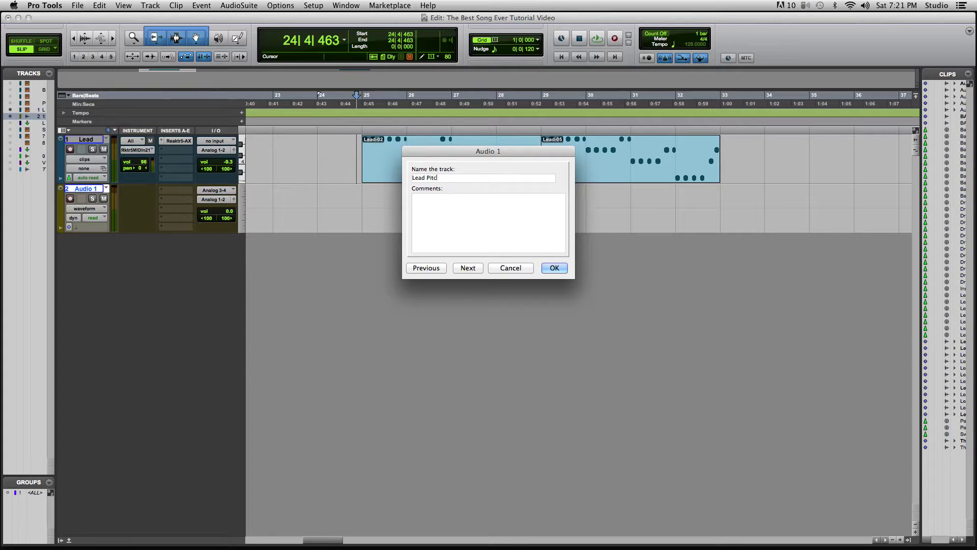
{"action": "key", "text": "Return"}
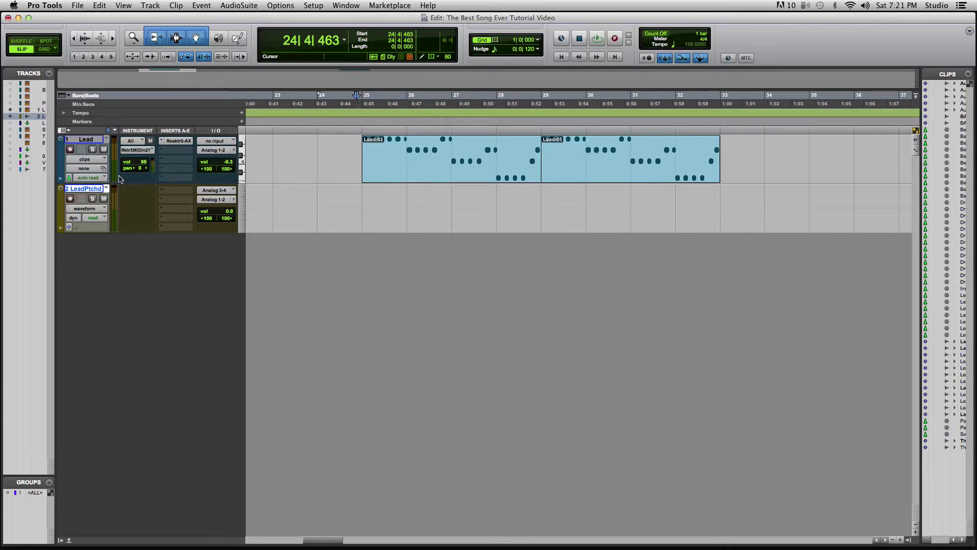
Step: Route Lead's output into Lead Pitched's input via Bus 7-8 and record-arm Lead Pitched
{"action": "left_click", "coordinate": [213, 151]}
{"action": "mouse_move", "coordinate": [222, 160]}
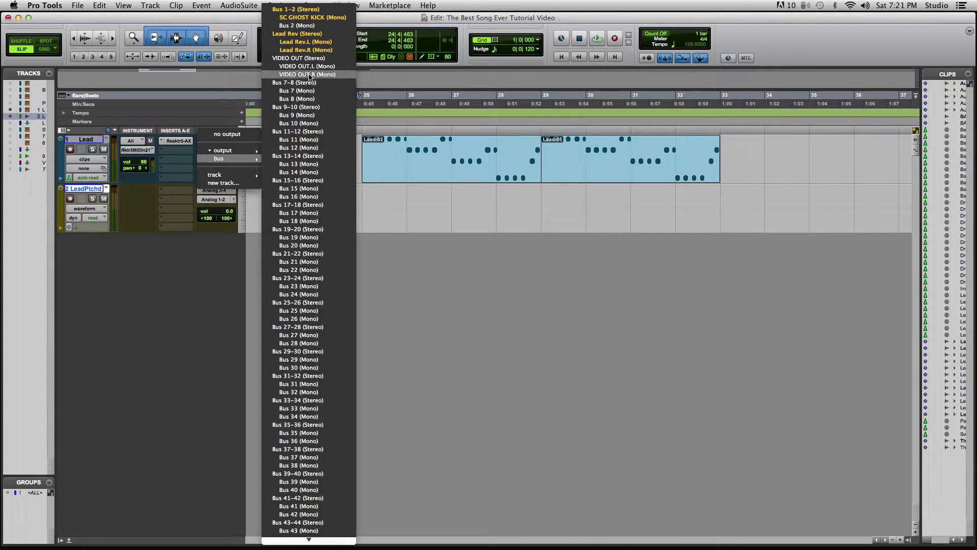
{"action": "left_click", "coordinate": [215, 192]}
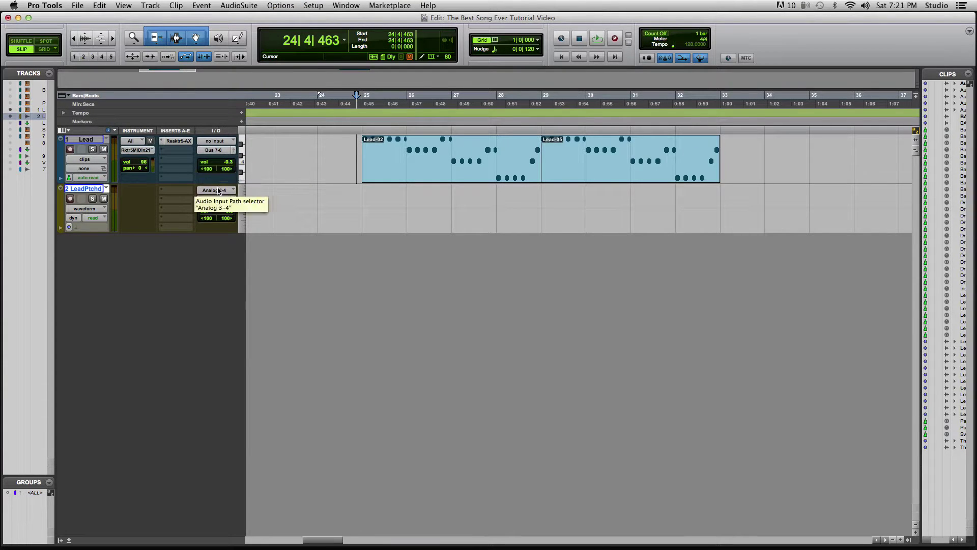
{"action": "left_click", "coordinate": [215, 191]}
{"action": "mouse_move", "coordinate": [229, 198]}
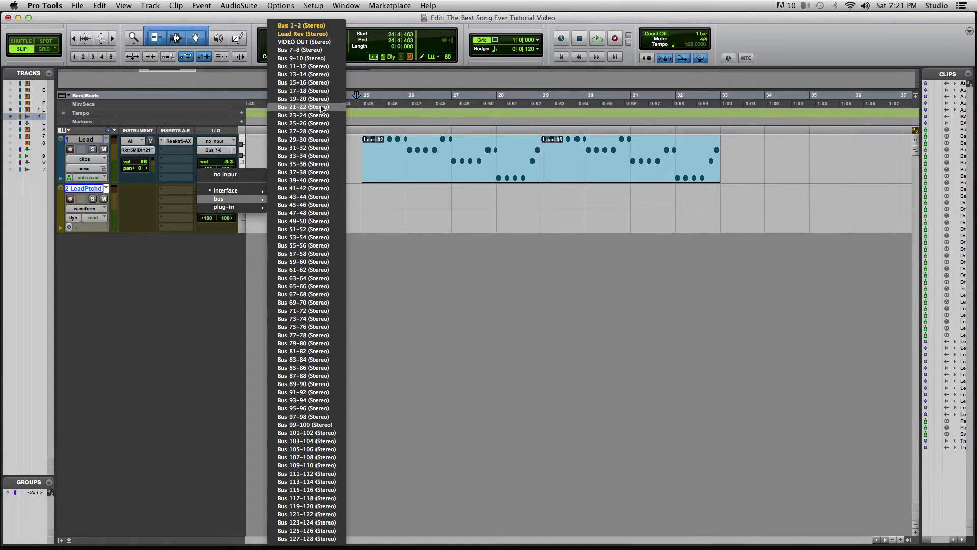
{"action": "left_click", "coordinate": [311, 50]}
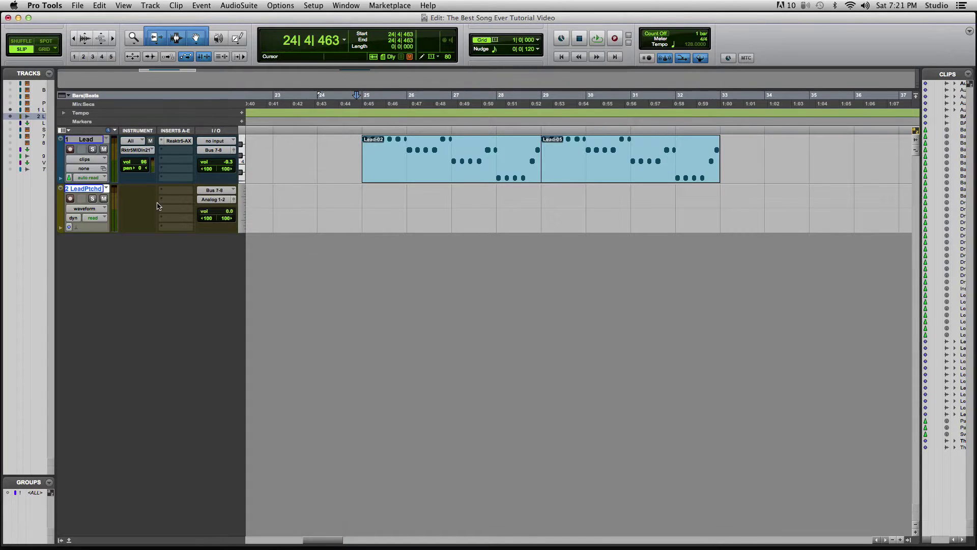
{"action": "left_click", "coordinate": [75, 200]}
Step: Record the bussed Lead part onto Lead Pitched as clip Lead Pitched_01, about bars 25–29
{"action": "key", "text": "super+space"}
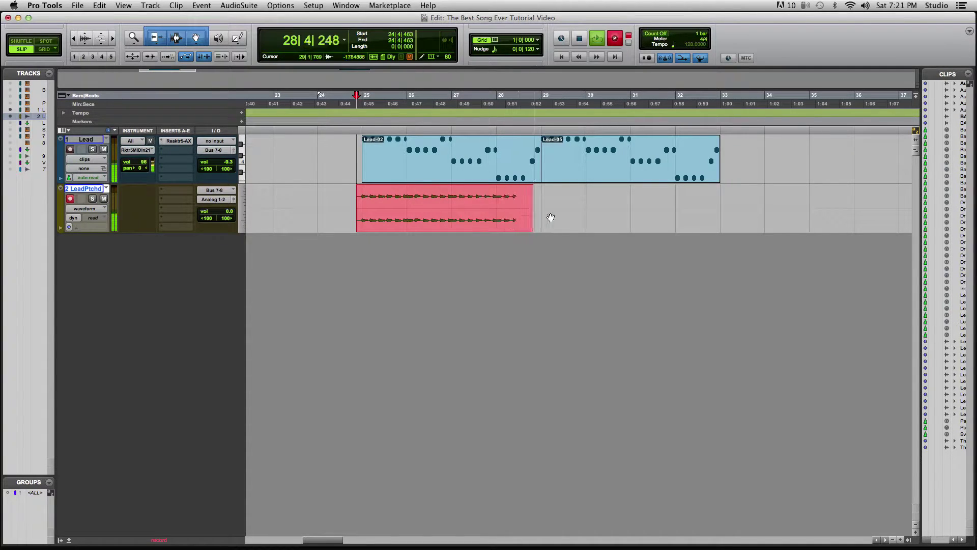
{"action": "key", "text": "space"}
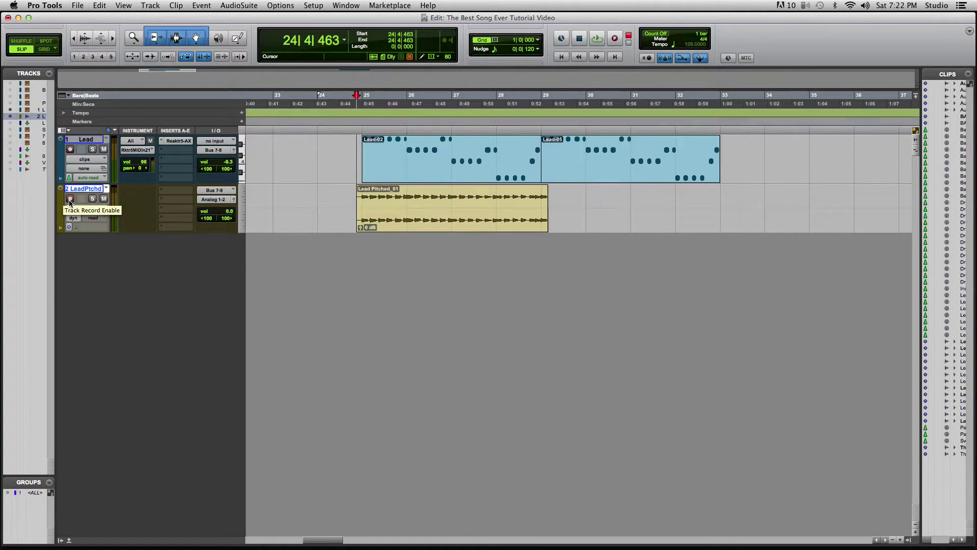
{"action": "key", "text": "super+equal"}
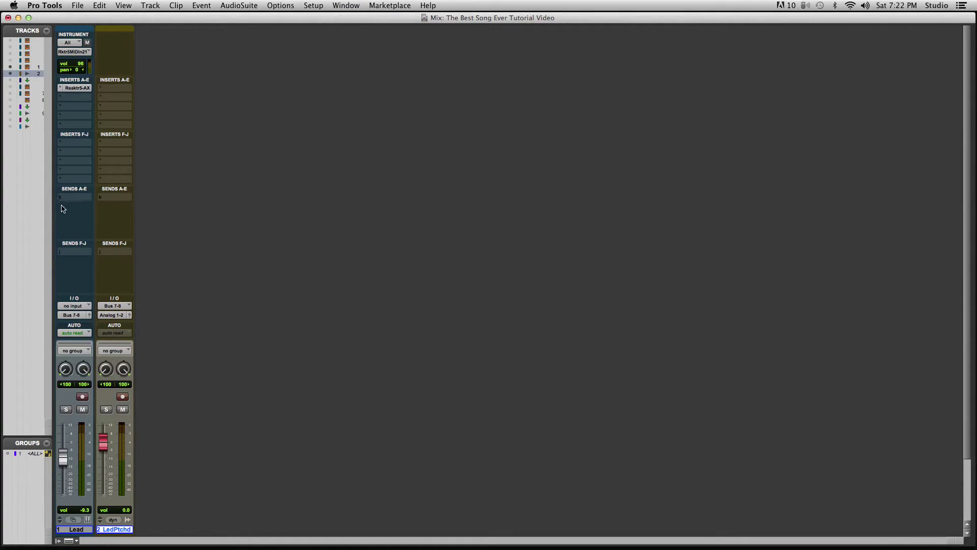
Step: Assign send A on both Lead and Lead Pitched to Lead Rev, then return to Edit
{"action": "left_click", "coordinate": [65, 197]}
{"action": "left_click", "coordinate": [68, 196]}
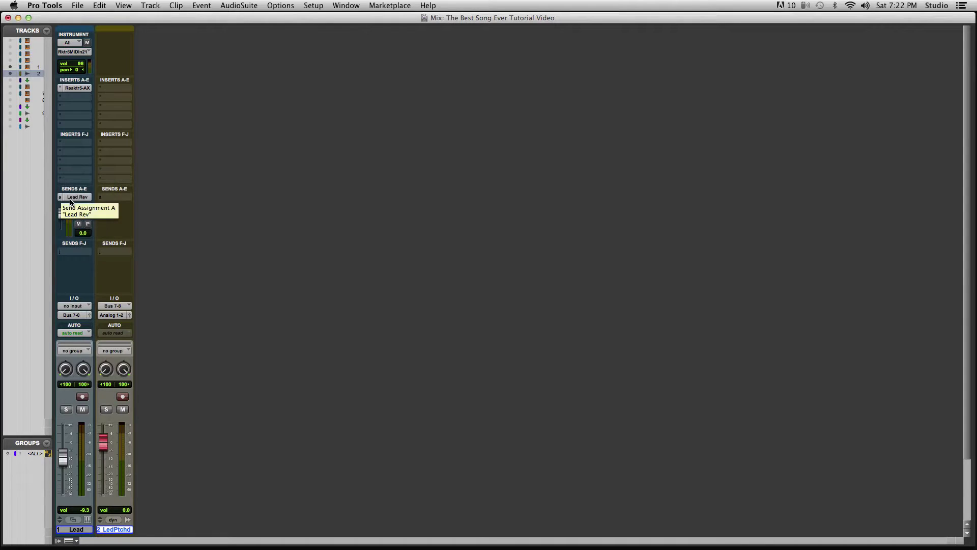
{"action": "left_click", "coordinate": [114, 197]}
{"action": "left_click", "coordinate": [125, 198]}
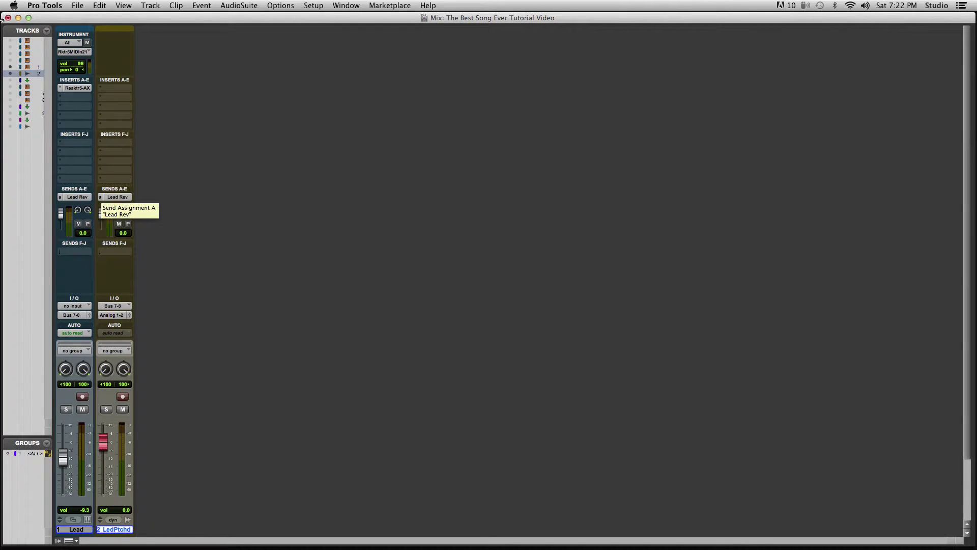
{"action": "key", "text": "super+equal"}
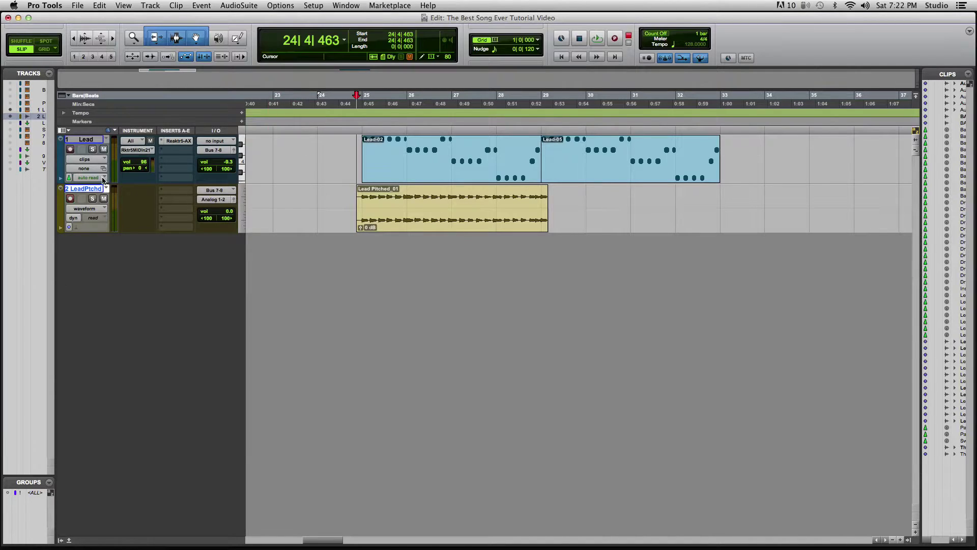
Step: Route Lead's output back to Analog 1-2 and play the Lead Pitched clip soloed
{"action": "left_click", "coordinate": [213, 150]}
{"action": "mouse_move", "coordinate": [224, 150]}
{"action": "left_click", "coordinate": [288, 152]}
{"action": "left_click", "coordinate": [377, 209]}
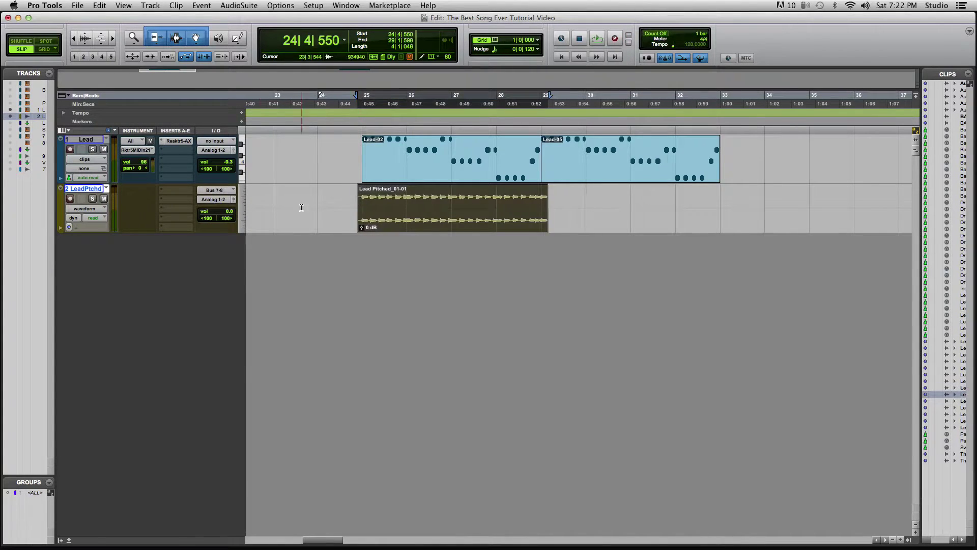
{"action": "left_click", "coordinate": [92, 199]}
{"action": "key", "text": "space"}
{"action": "key", "text": "super+bracketright"}
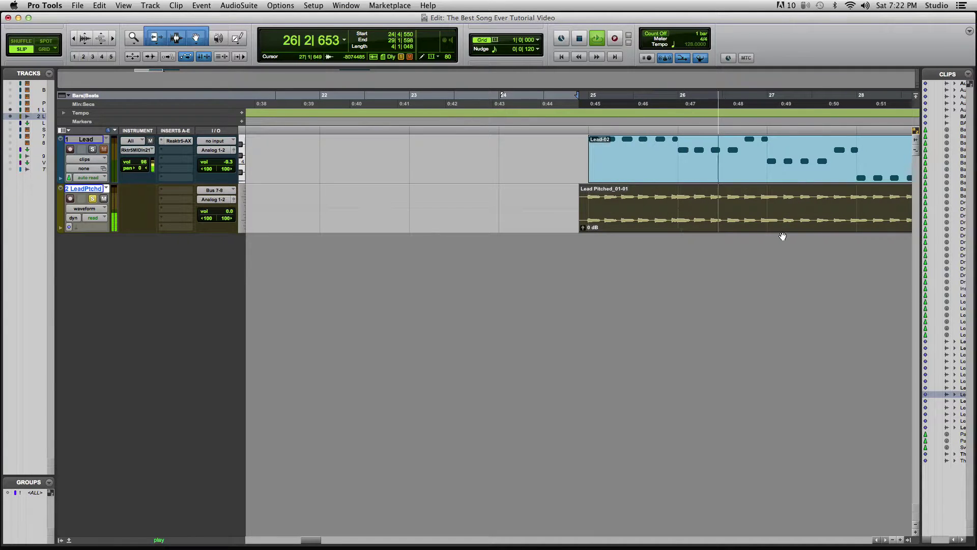
{"action": "key", "text": "space"}
Step: Switch to Grid mode, select bar 25 of the Lead Pitched clip, and play it
{"action": "left_click", "coordinate": [587, 204]}
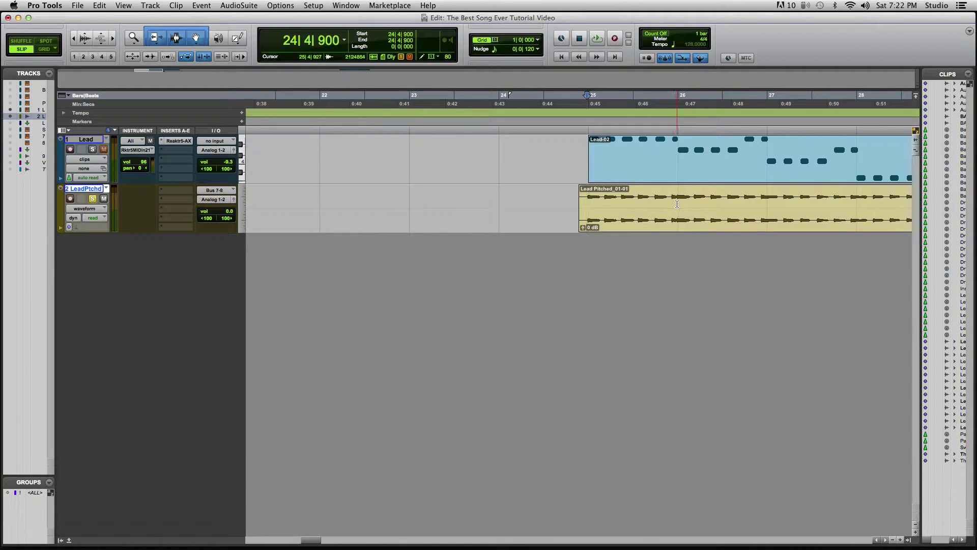
{"action": "key", "text": "F4"}
{"action": "left_click_drag", "start_coordinate": [673, 208], "coordinate": [590, 205]}
{"action": "key", "text": "space"}
{"action": "key", "text": "super+bracketright"}
{"action": "key", "text": "super+bracketright"}
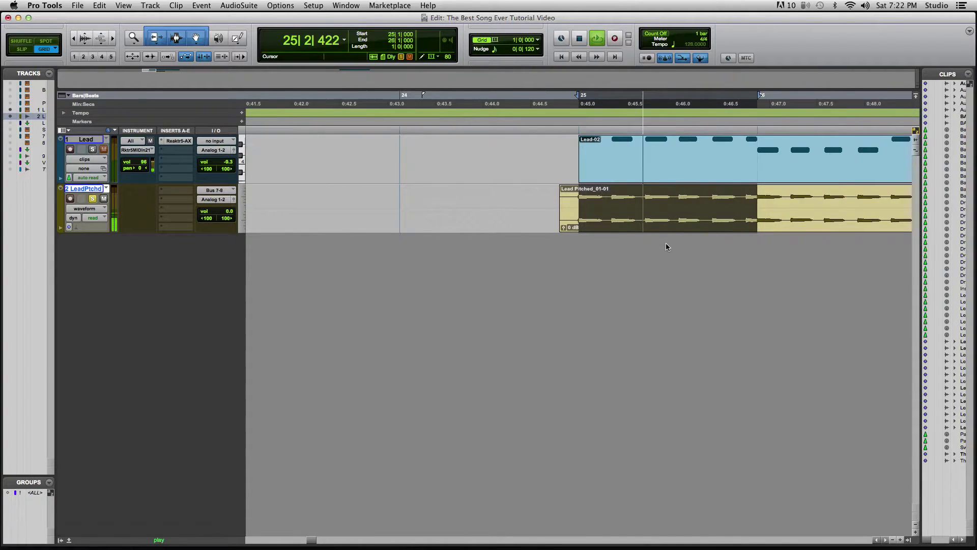
{"action": "key", "text": "super+bracketleft"}
{"action": "key", "text": "super+bracketleft"}
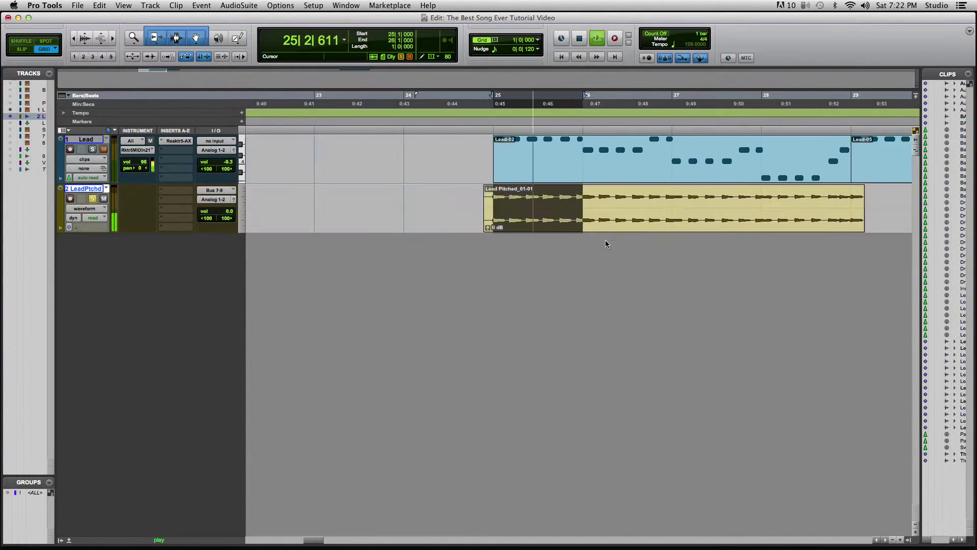
{"action": "key", "text": "space"}
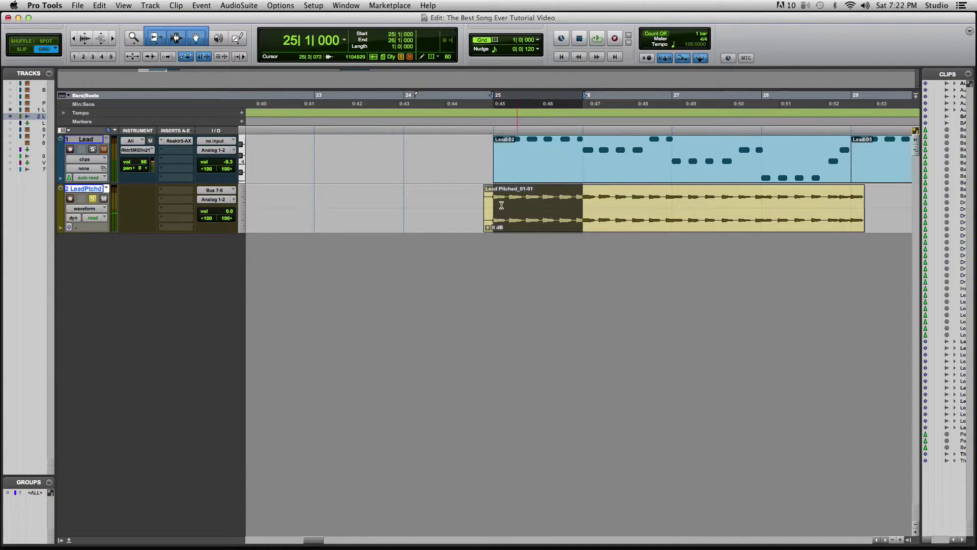
{"action": "key", "text": "space"}
Step: Paste the copied clip at bar 33 and play it back
{"action": "scroll", "coordinate": [849, 208], "scroll_direction": "right", "scroll_amount": 5}
{"action": "scroll", "coordinate": [849, 208], "scroll_direction": "right", "scroll_amount": 3}
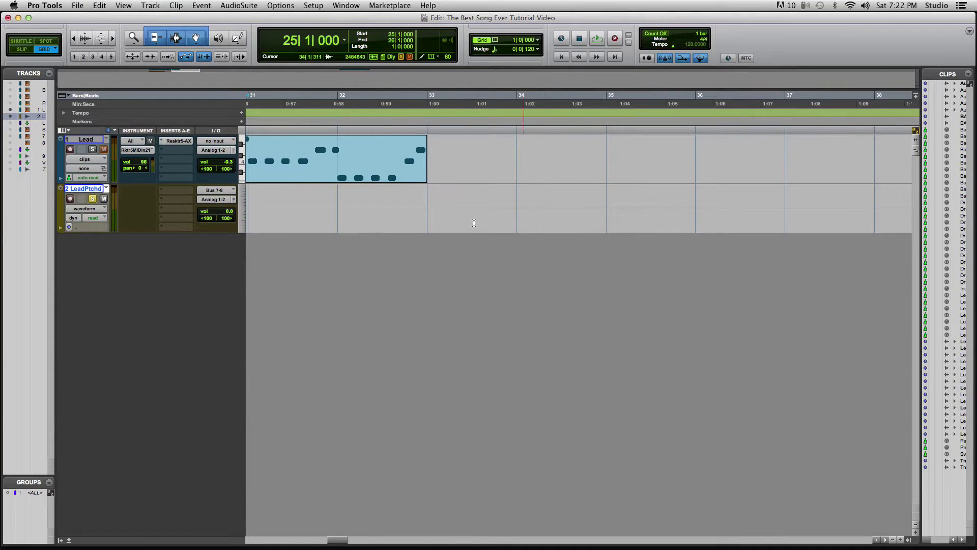
{"action": "left_click", "coordinate": [429, 202]}
{"action": "key", "text": "super+v"}
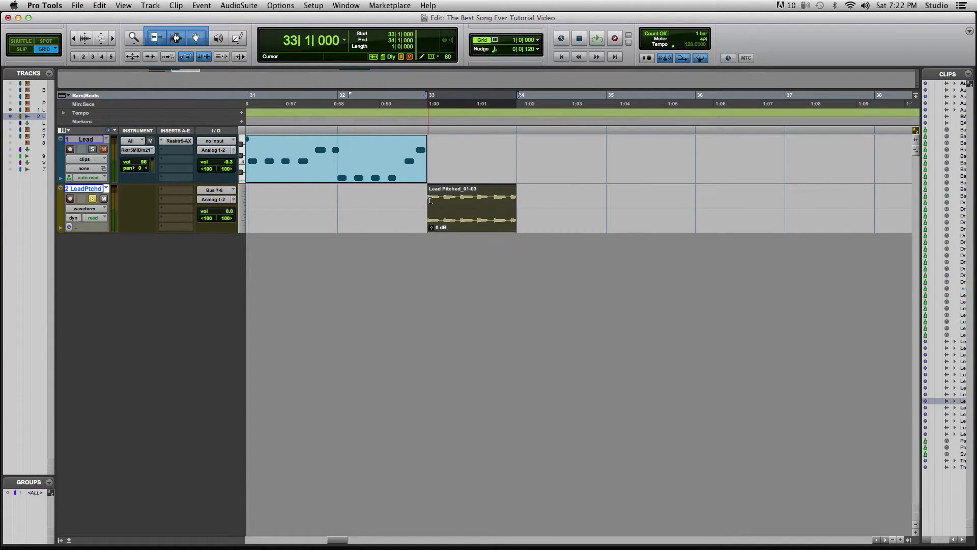
{"action": "key", "text": "super+bracketleft"}
{"action": "key", "text": "super+bracketleft"}
{"action": "key", "text": "super+bracketright"}
{"action": "key", "text": "super+bracketright"}
{"action": "key", "text": "super+bracketright"}
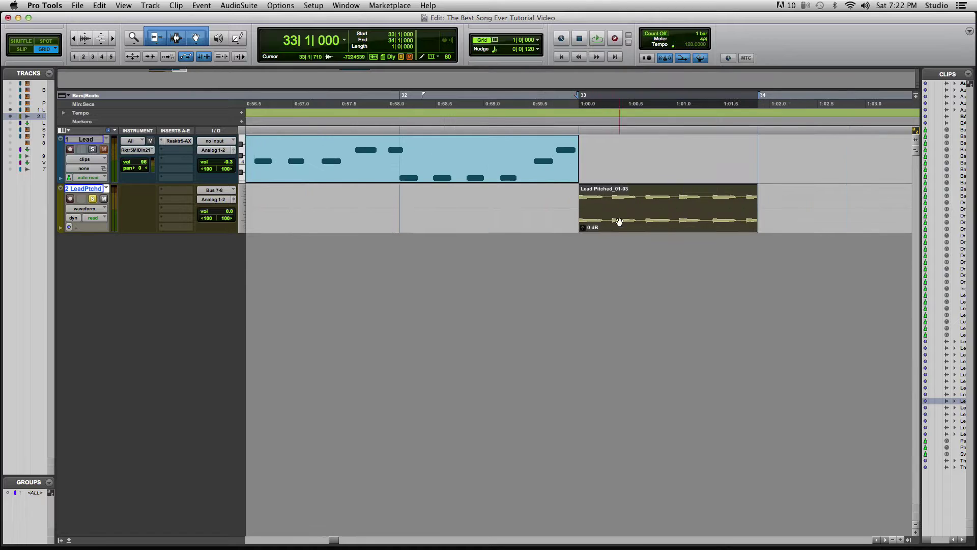
{"action": "left_click", "coordinate": [567, 231]}
{"action": "key", "text": "space"}
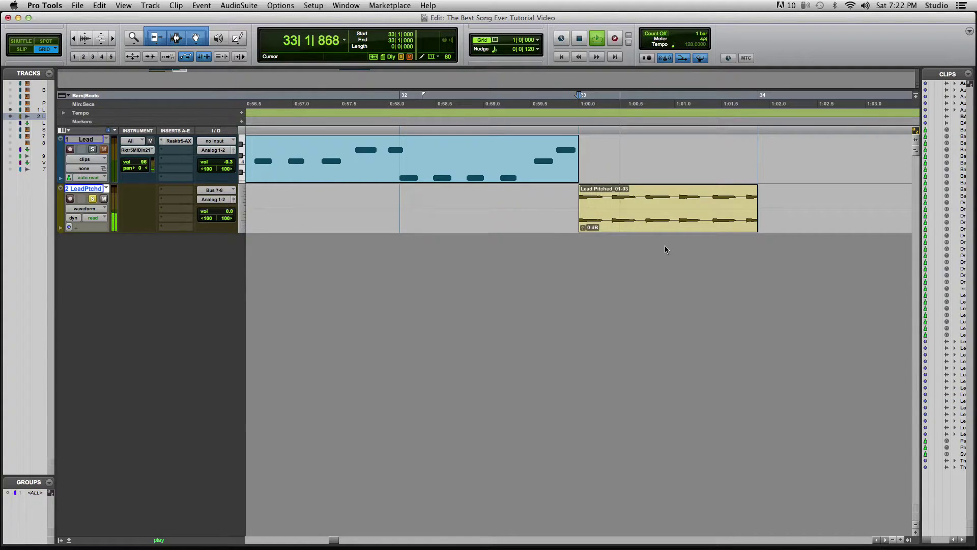
{"action": "key", "text": "space"}
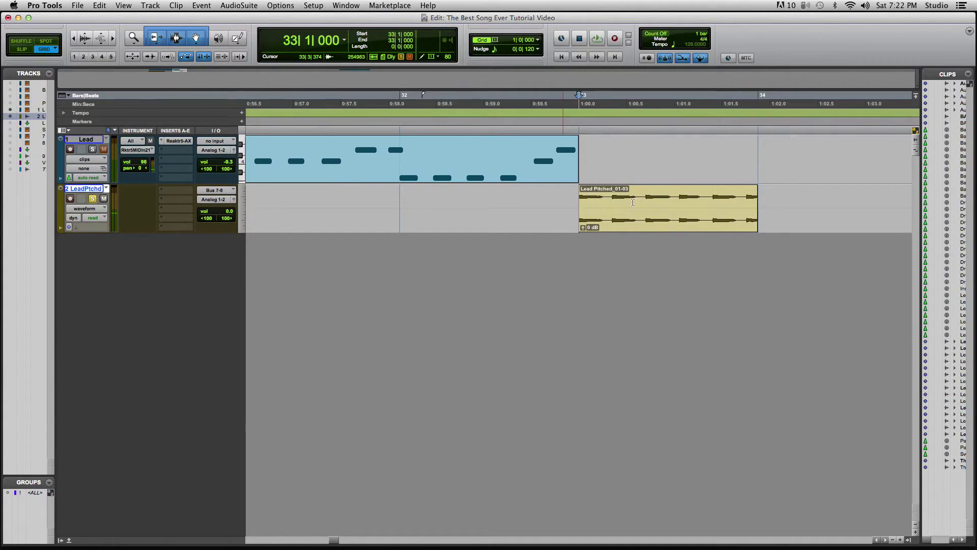
Step: In Slip mode, split the pasted clip at 33|1|720
{"action": "key", "text": "F2"}
{"action": "left_click", "coordinate": [611, 203]}
{"action": "key", "text": "super+bracketright"}
{"action": "key", "text": "super+bracketright"}
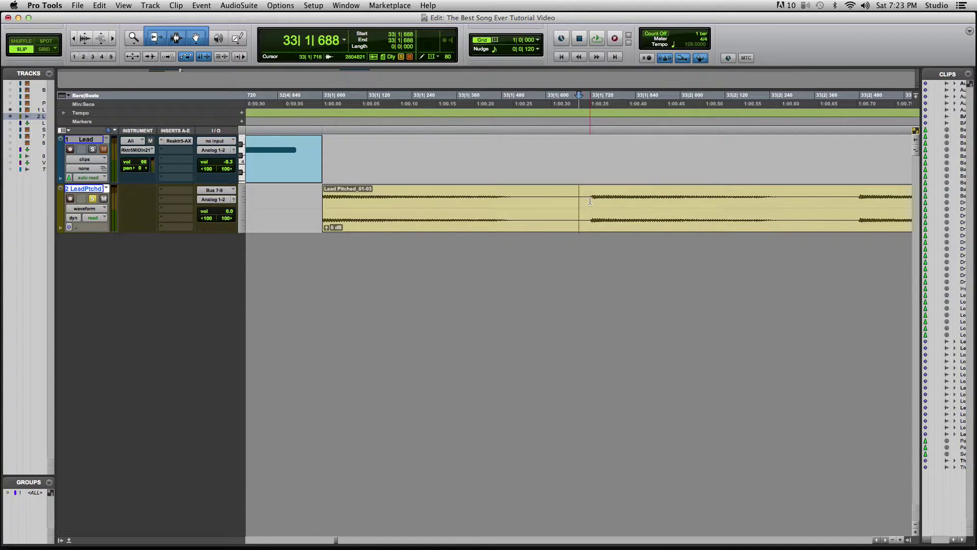
{"action": "left_click_drag", "start_coordinate": [591, 199], "coordinate": [858, 214]}
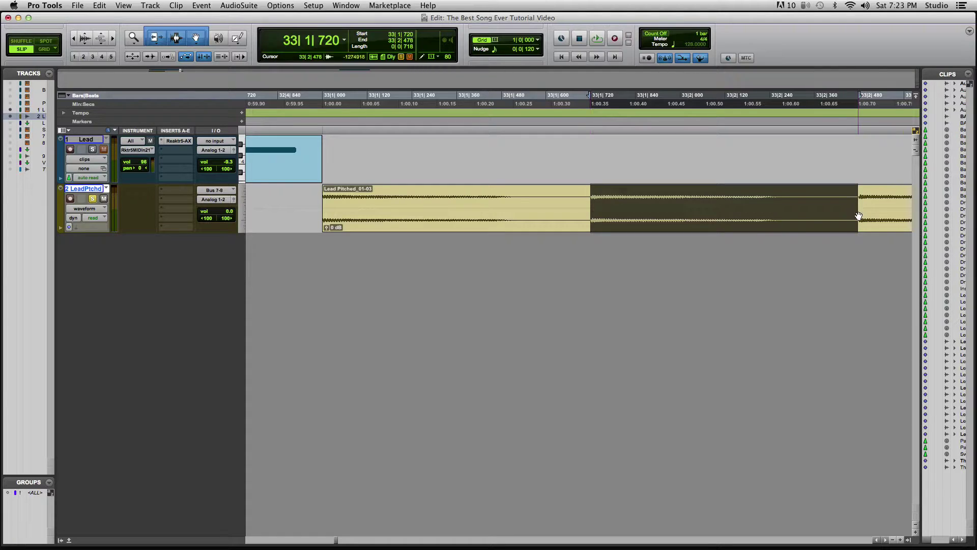
{"action": "left_click", "coordinate": [274, 204]}
{"action": "key", "text": "super+z"}
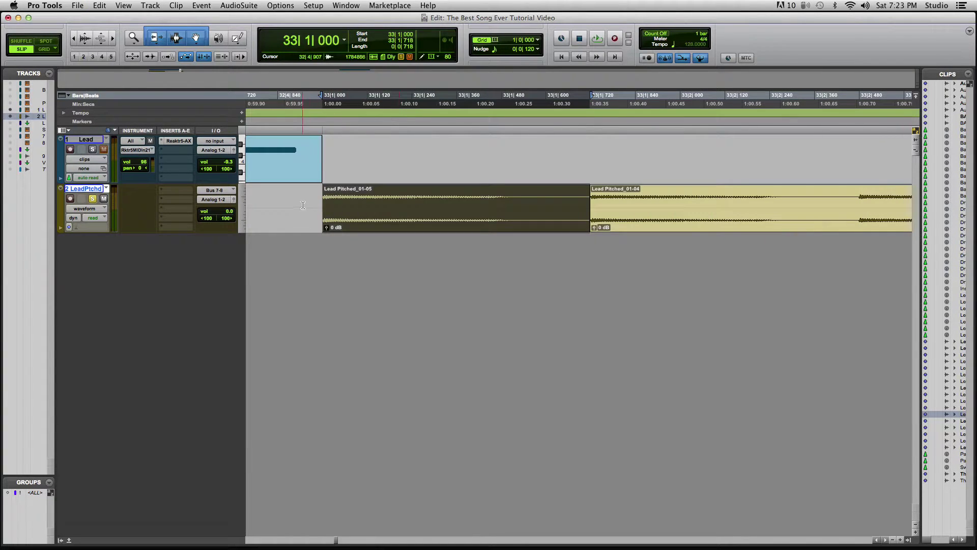
Step: Consolidate the two slices at bar 33 into one clip
{"action": "left_click", "coordinate": [589, 233]}
{"action": "key", "text": "super+bracketleft"}
{"action": "key", "text": "super+bracketleft"}
{"action": "key", "text": "super+bracketleft"}
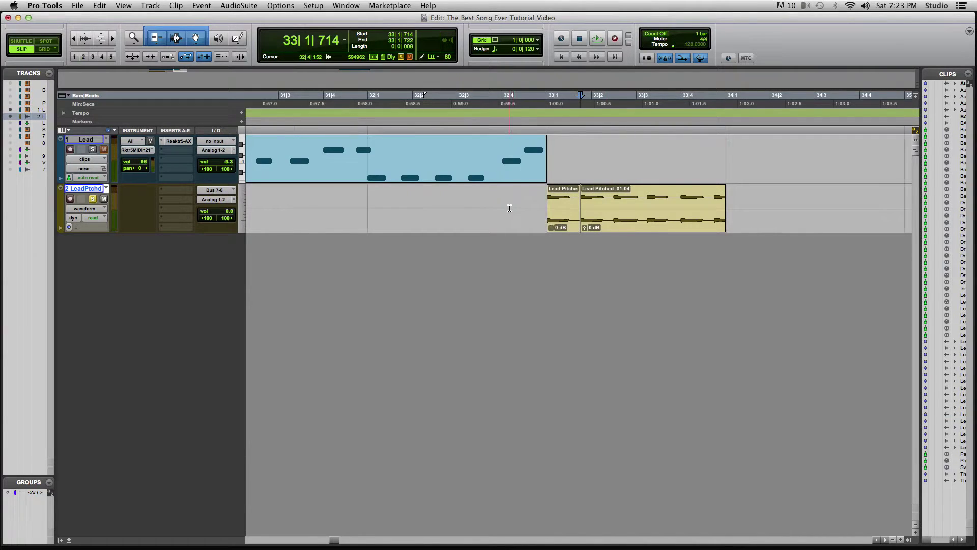
{"action": "key", "text": "super+bracketleft"}
{"action": "left_click_drag", "start_coordinate": [670, 205], "coordinate": [533, 209]}
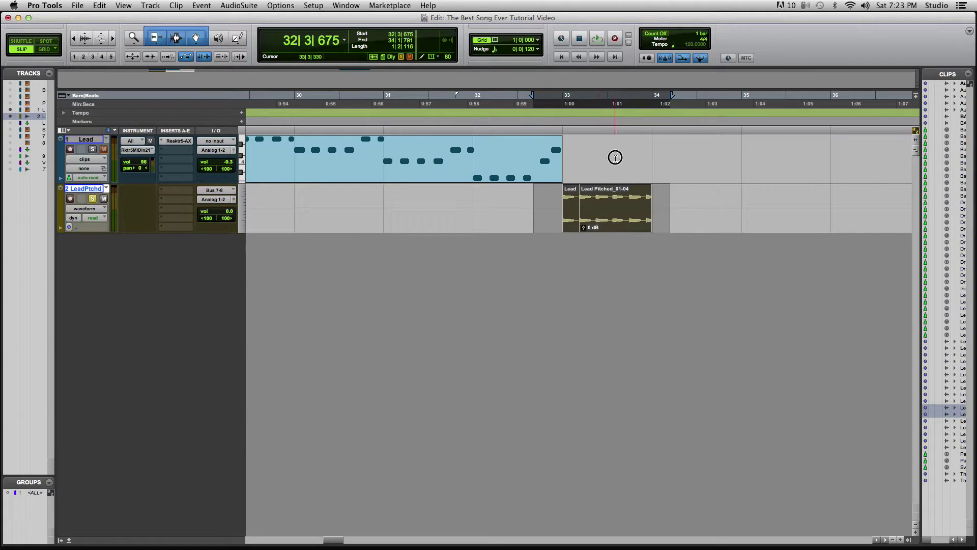
{"action": "left_click", "coordinate": [599, 226]}
{"action": "left_click", "coordinate": [571, 226], "text": "shift"}
{"action": "key", "text": "alt+shift+3"}
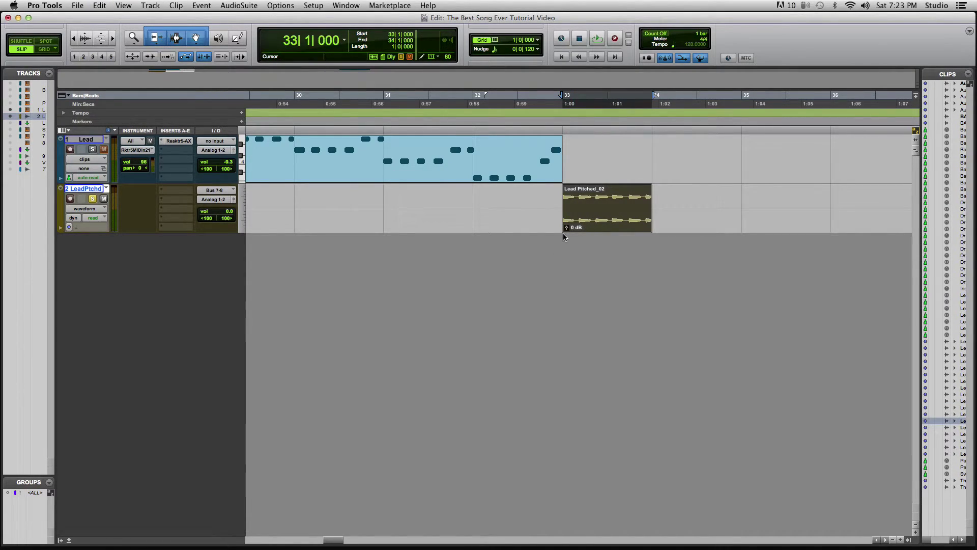
Step: Duplicate the consolidated slice several times and play the repeats
{"action": "key", "text": "super+bracketleft"}
{"action": "key", "text": "super+bracketleft"}
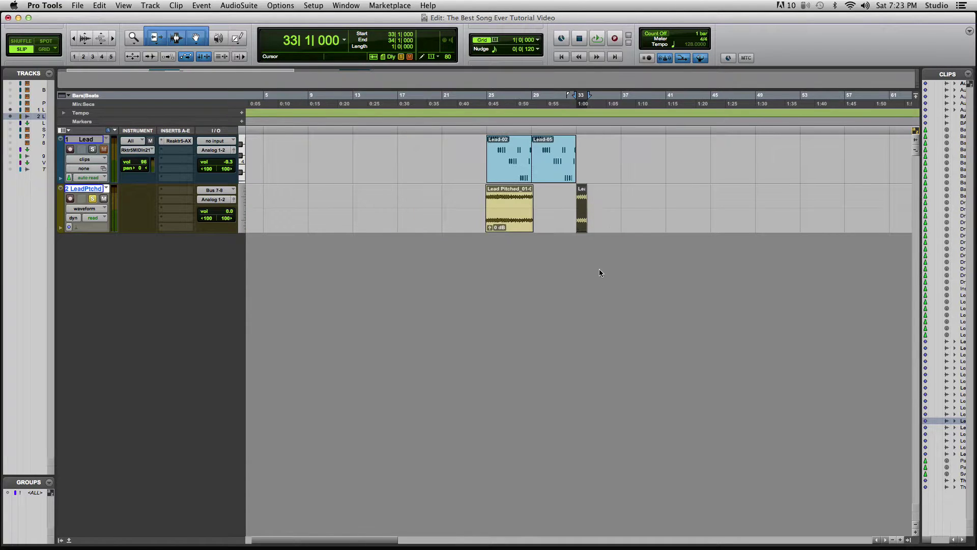
{"action": "key", "text": "super+d"}
{"action": "key", "text": "super+d"}
{"action": "key", "text": "super+d"}
{"action": "key", "text": "super+d"}
{"action": "key", "text": "super+d"}
{"action": "key", "text": "super+d"}
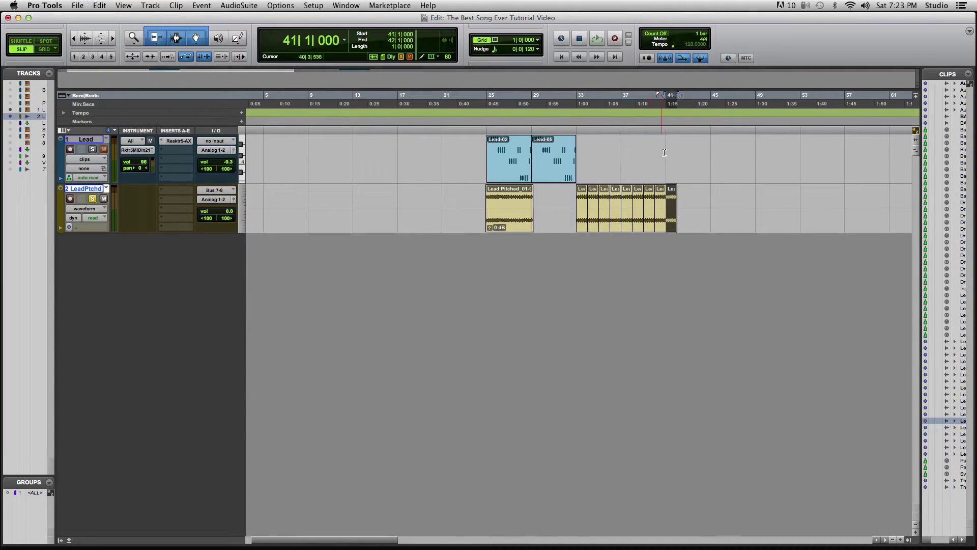
{"action": "left_click", "coordinate": [666, 151]}
{"action": "key", "text": "space"}
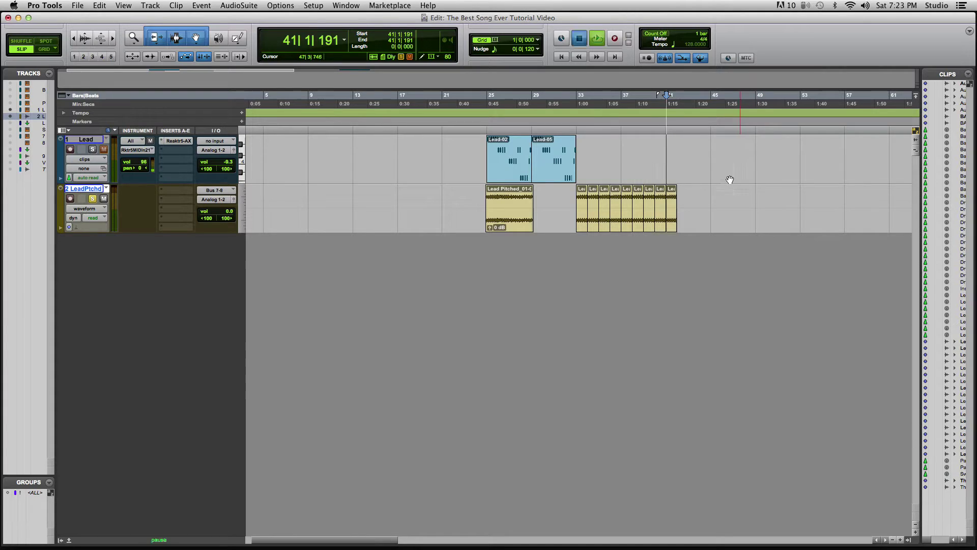
{"action": "key", "text": "space"}
Step: Unsolo track 2 and duplicate the last Lead Pitched_02 slice to reach bar 43
{"action": "left_click", "coordinate": [90, 199]}
{"action": "key", "text": "space"}
{"action": "key", "text": "super+]"}
{"action": "key", "text": "super+]"}
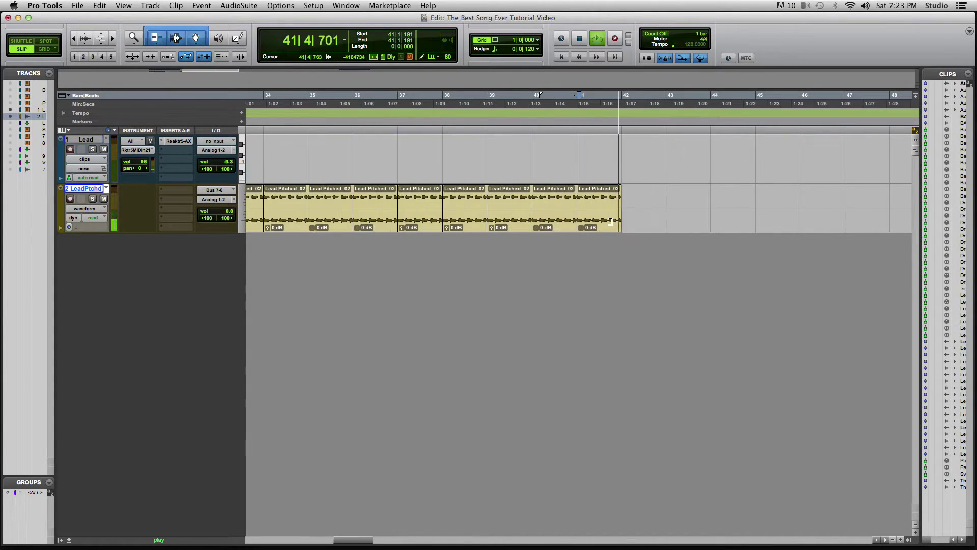
{"action": "left_click", "coordinate": [609, 213]}
{"action": "key", "text": "super+d"}
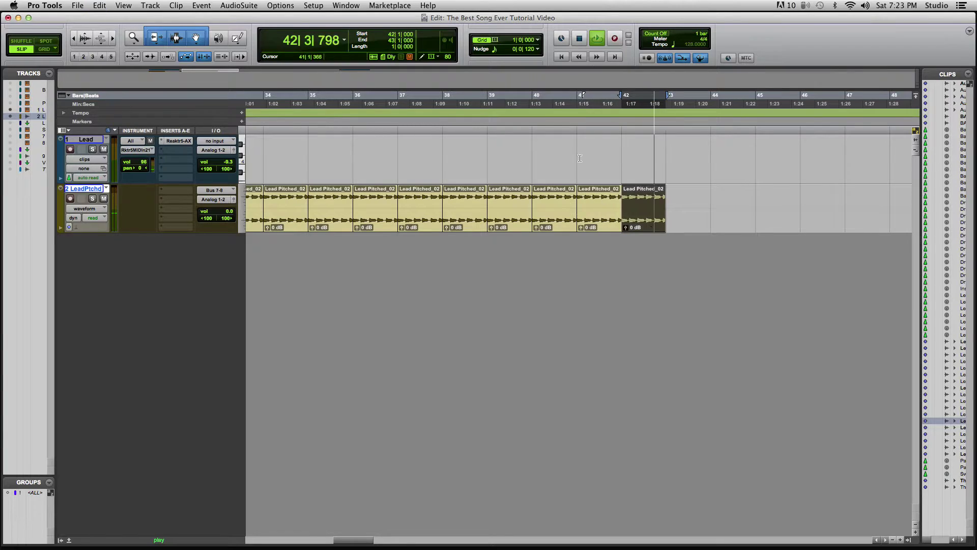
{"action": "key", "text": "space"}
{"action": "left_click", "coordinate": [622, 163]}
{"action": "key", "text": "space"}
{"action": "key", "text": "space"}
{"action": "key", "text": "super+bracketleft"}
{"action": "key", "text": "super+bracketleft"}
{"action": "key", "text": "super+bracketleft"}
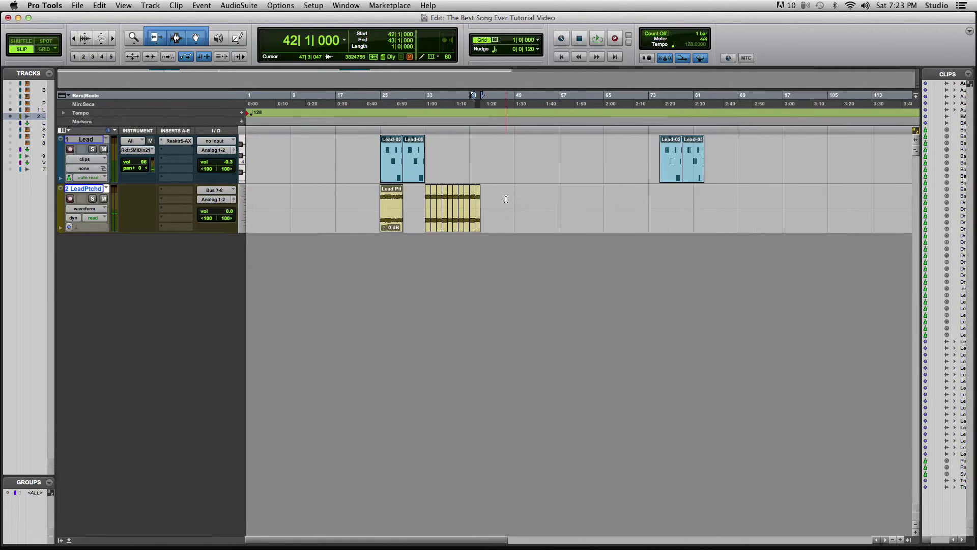
Step: Delete the Lead Pitched_01-01 clip from the track
{"action": "left_click", "coordinate": [425, 201]}
{"action": "key", "text": "super+bracketright"}
{"action": "key", "text": "super+bracketright"}
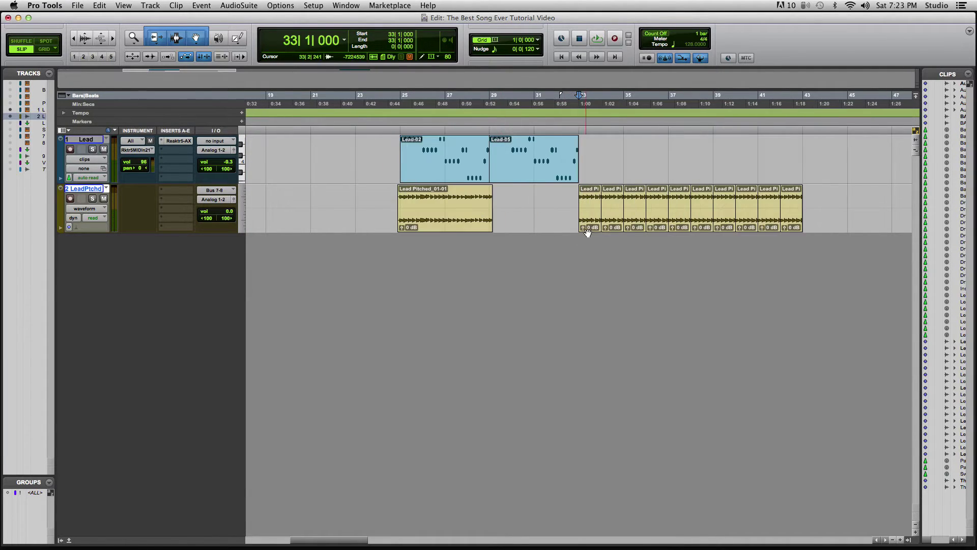
{"action": "left_click", "coordinate": [443, 221]}
{"action": "key", "text": "BackSpace"}
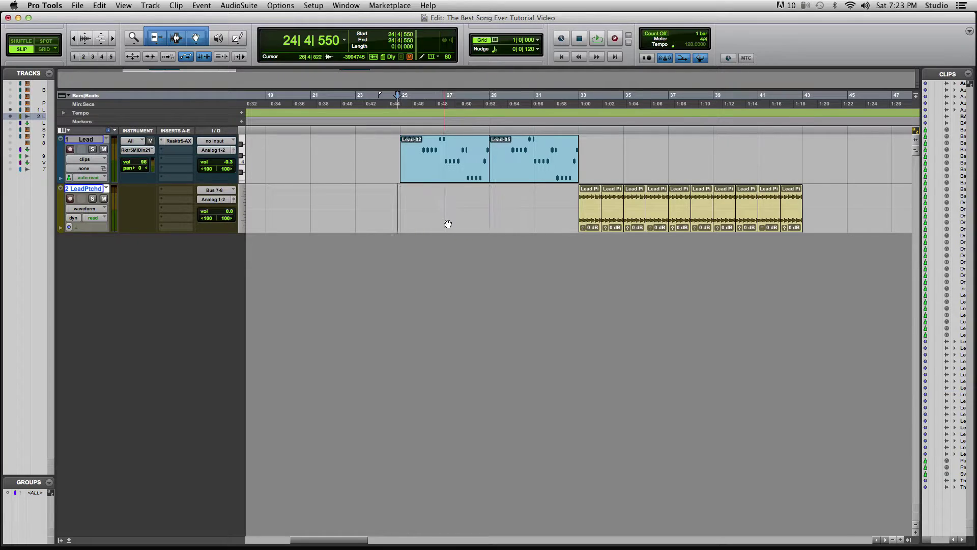
Step: Insert Melodyne (stereo) from Other plug-ins on LeadPtchd's first insert slot
{"action": "left_click", "coordinate": [167, 191]}
{"action": "mouse_move", "coordinate": [217, 210]}
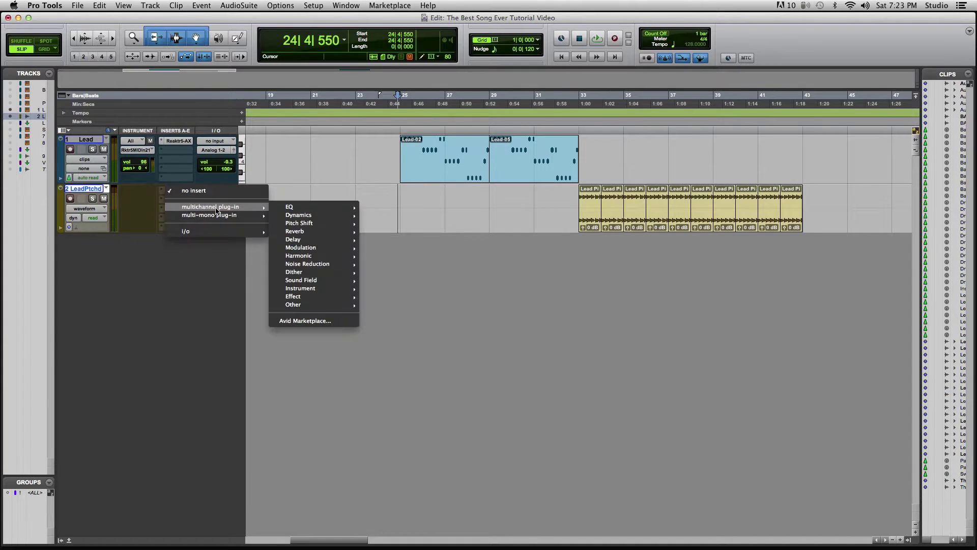
{"action": "mouse_move", "coordinate": [320, 306]}
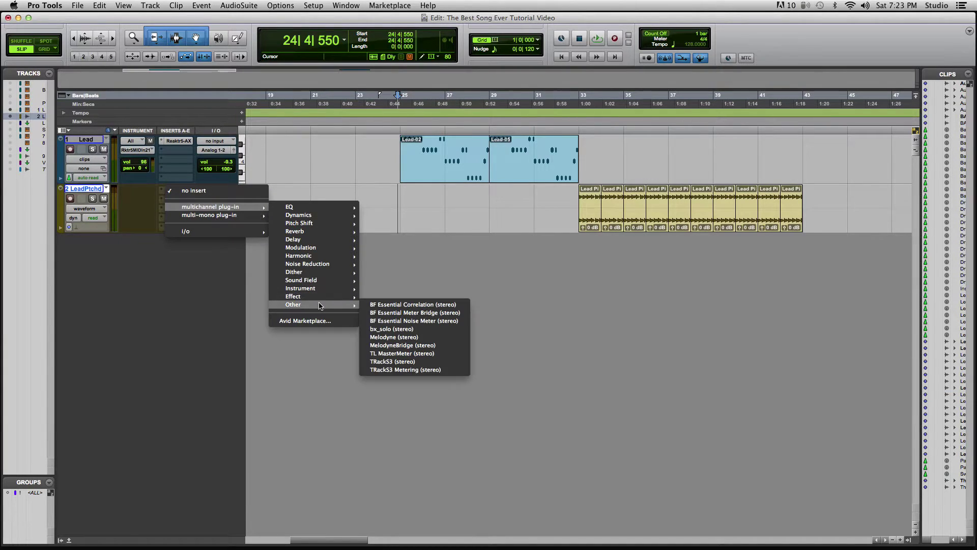
{"action": "left_click", "coordinate": [400, 338]}
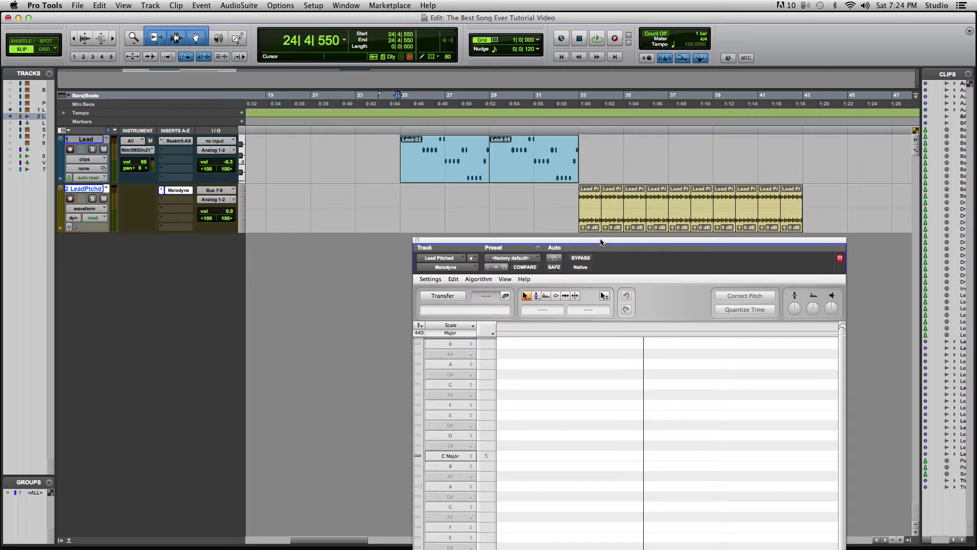
Step: Move Melodyne aside, enable Transfer, and play the slices from just before bar 33
{"action": "left_click_drag", "start_coordinate": [600, 239], "coordinate": [305, 97]}
{"action": "left_click", "coordinate": [147, 151]}
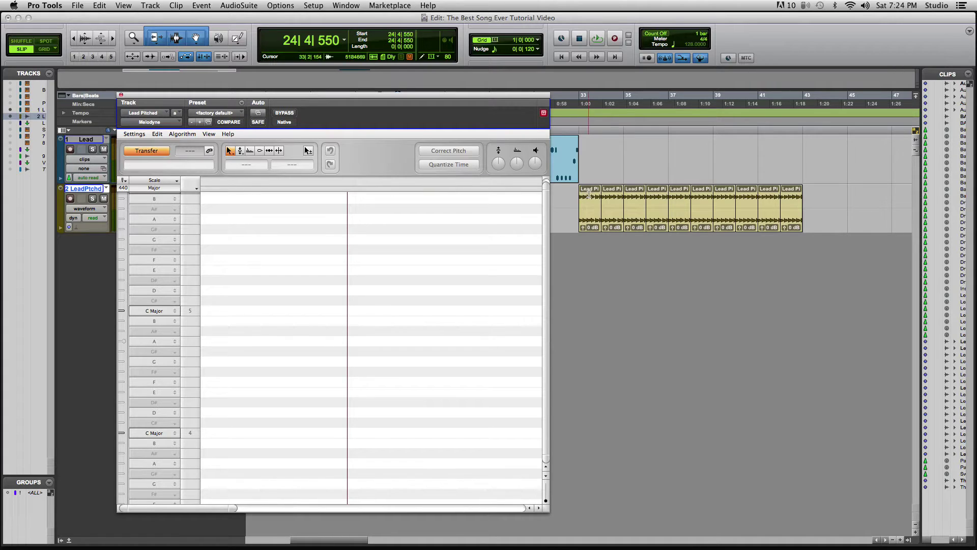
{"action": "left_click", "coordinate": [571, 203]}
{"action": "key", "text": "space"}
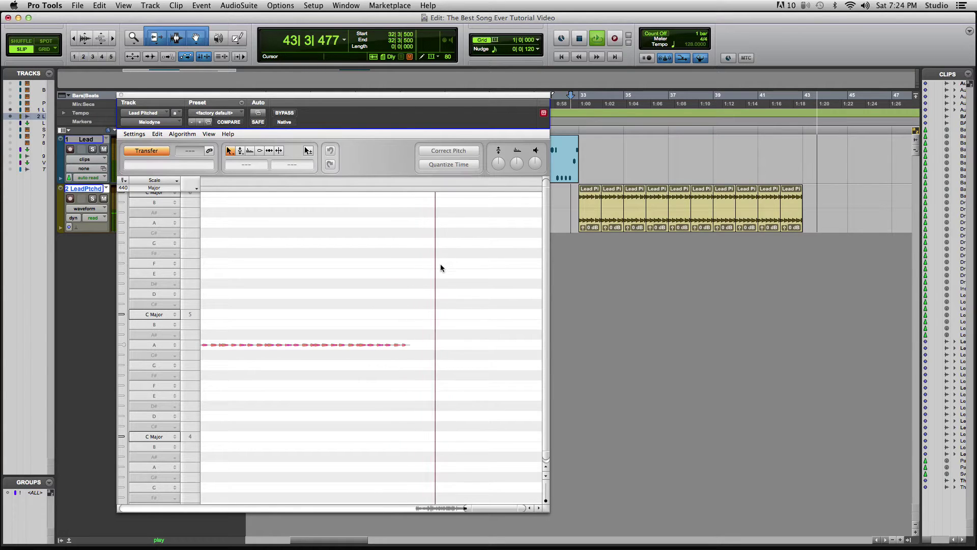
Step: Stop capture and reposition the Melodyne window to show the E4 notes from bar 33 to 43
{"action": "key", "text": "space"}
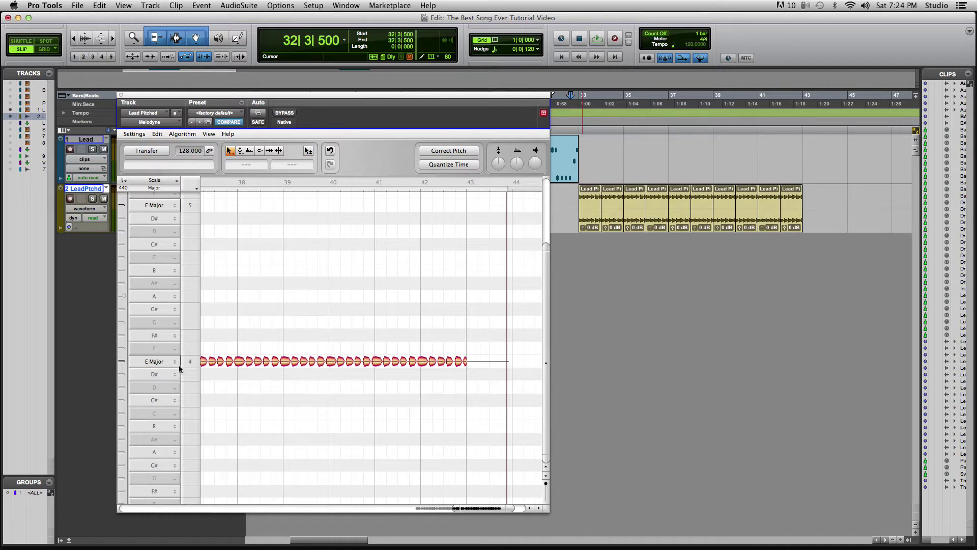
{"action": "scroll", "coordinate": [316, 379], "scroll_direction": "left", "scroll_amount": 3}
{"action": "scroll", "coordinate": [316, 379], "scroll_direction": "left", "scroll_amount": 3}
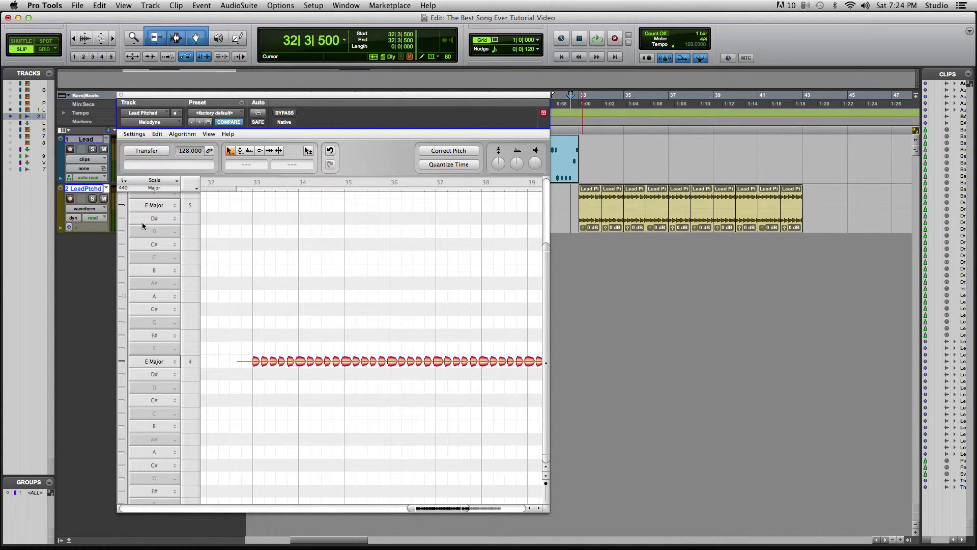
{"action": "left_click", "coordinate": [275, 95]}
{"action": "left_click_drag", "start_coordinate": [275, 96], "coordinate": [596, 90]}
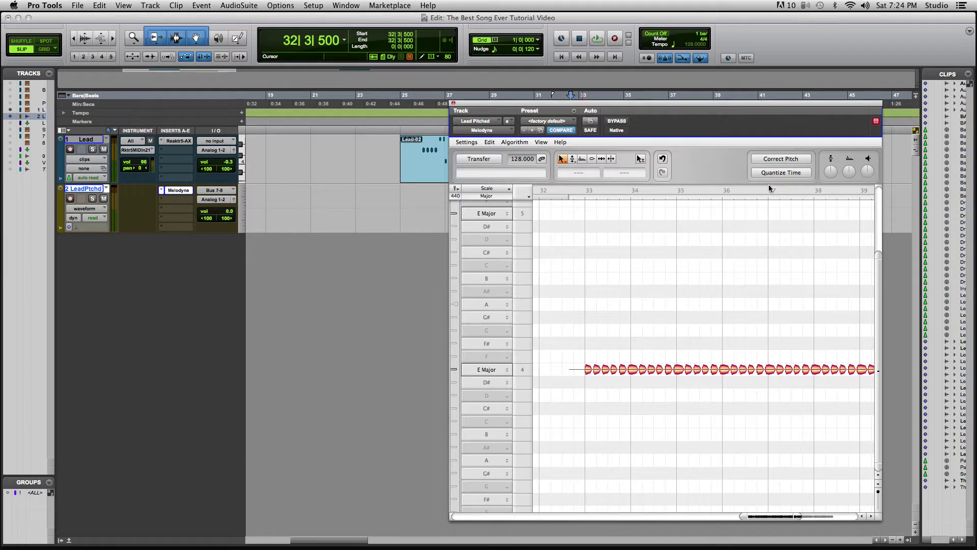
{"action": "scroll", "coordinate": [793, 283], "scroll_direction": "right", "scroll_amount": 2}
{"action": "scroll", "coordinate": [748, 206], "scroll_direction": "right", "scroll_amount": 3}
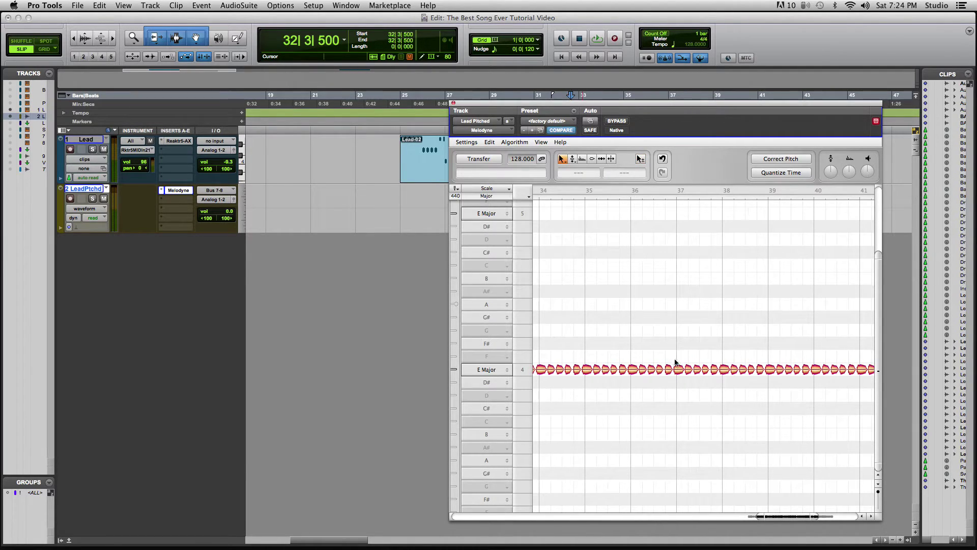
{"action": "right_click", "coordinate": [689, 372]}
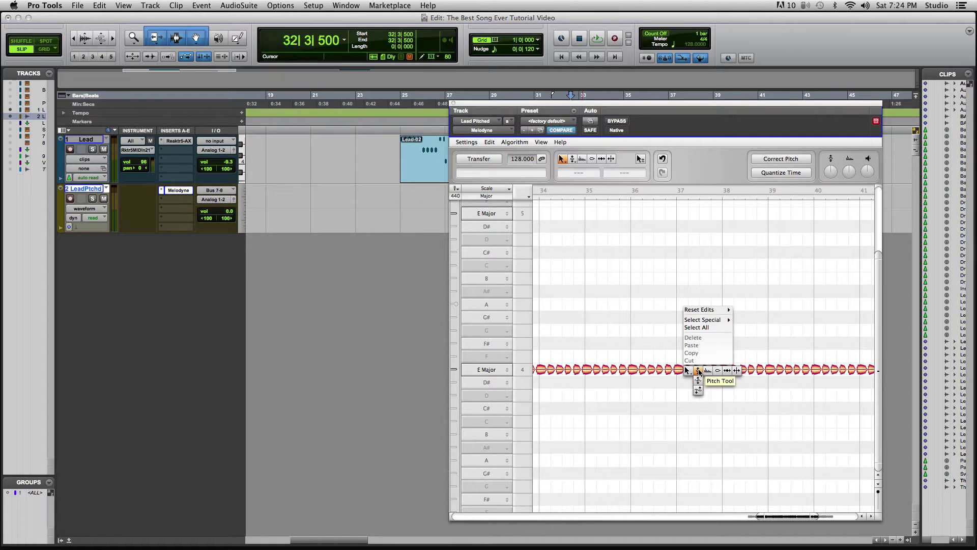
{"action": "left_click", "coordinate": [698, 371]}
{"action": "mouse_move", "coordinate": [689, 370]}
{"action": "left_mouse_down"}
{"action": "mouse_move", "coordinate": [689, 356]}
{"action": "mouse_move", "coordinate": [691, 364]}
{"action": "left_mouse_up"}
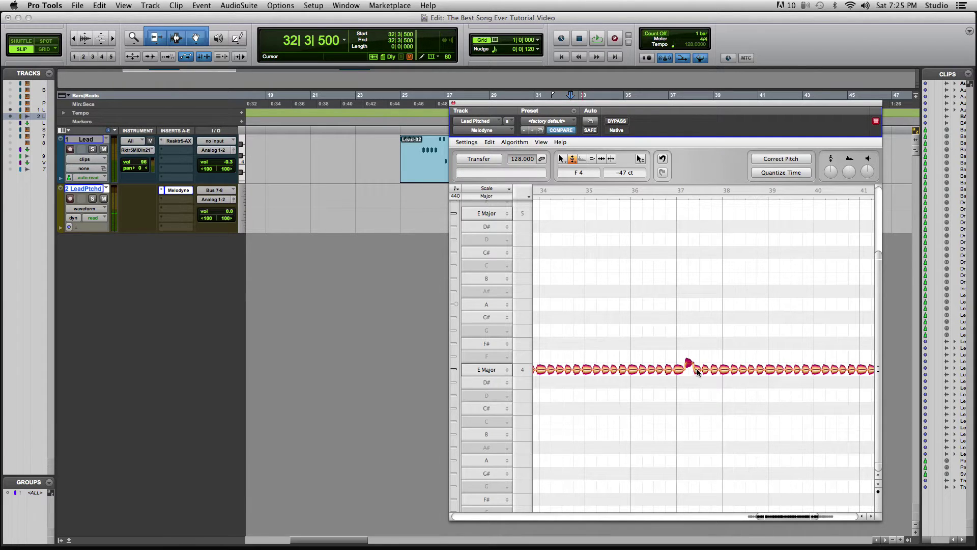
{"action": "left_click_drag", "start_coordinate": [698, 371], "coordinate": [704, 352]}
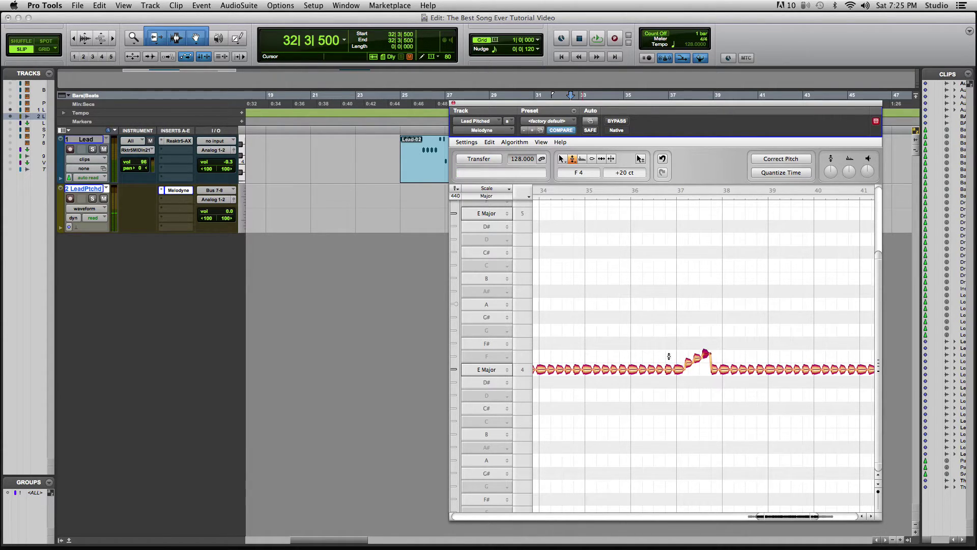
{"action": "key", "text": "super+z"}
{"action": "key", "text": "super+z"}
{"action": "key", "text": "super+z"}
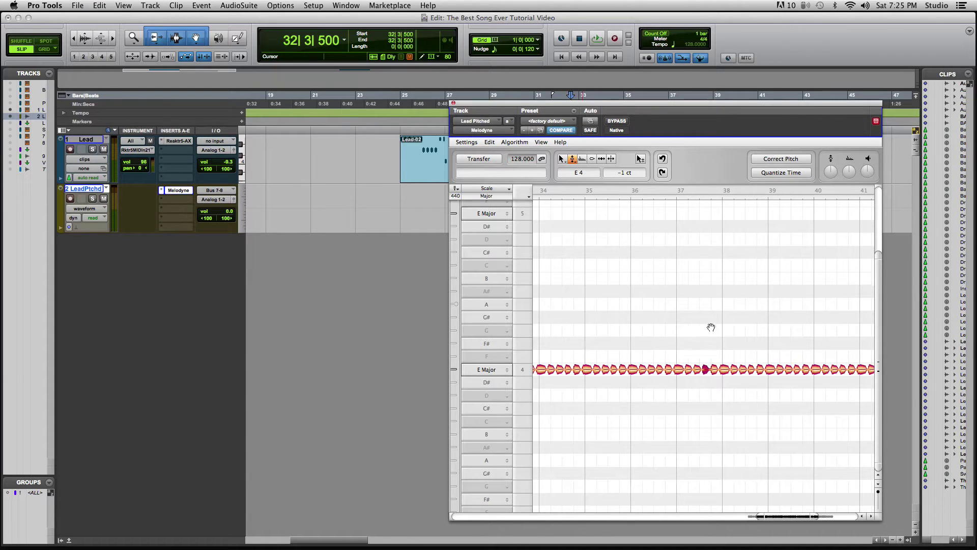
Step: Set Melodyne's pitch range to ±24 semitones, enable Pitch for automation, then close Melodyne
{"action": "left_click", "coordinate": [832, 175]}
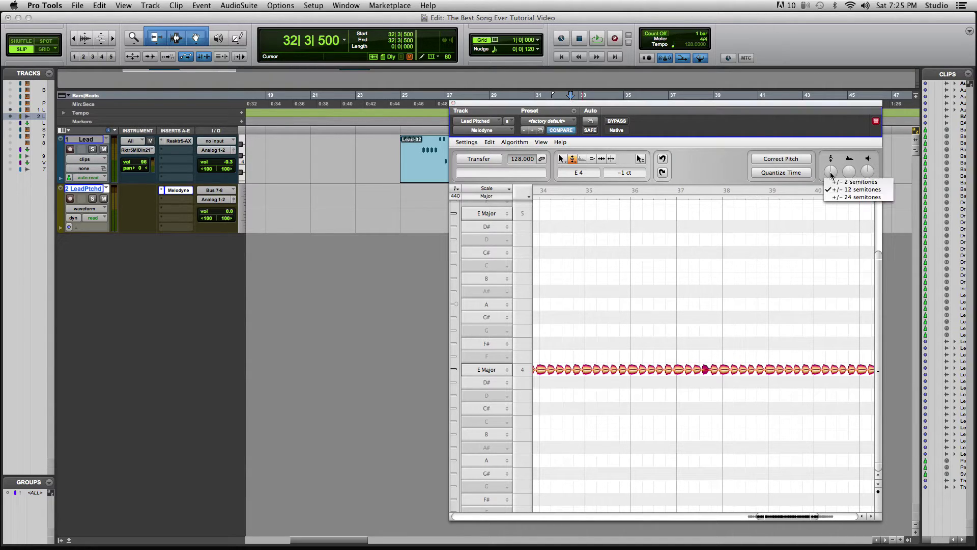
{"action": "left_click", "coordinate": [857, 198]}
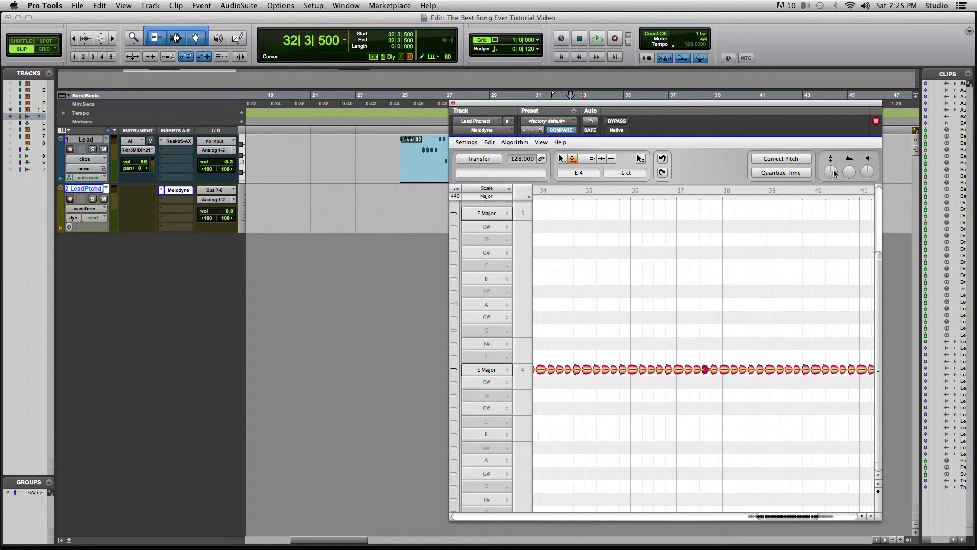
{"action": "left_click", "coordinate": [595, 122]}
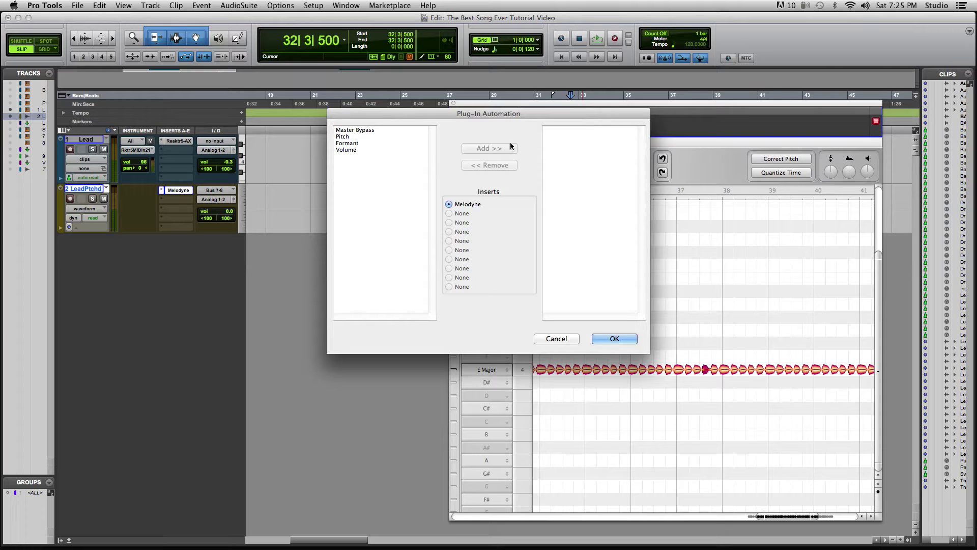
{"action": "left_click", "coordinate": [350, 137]}
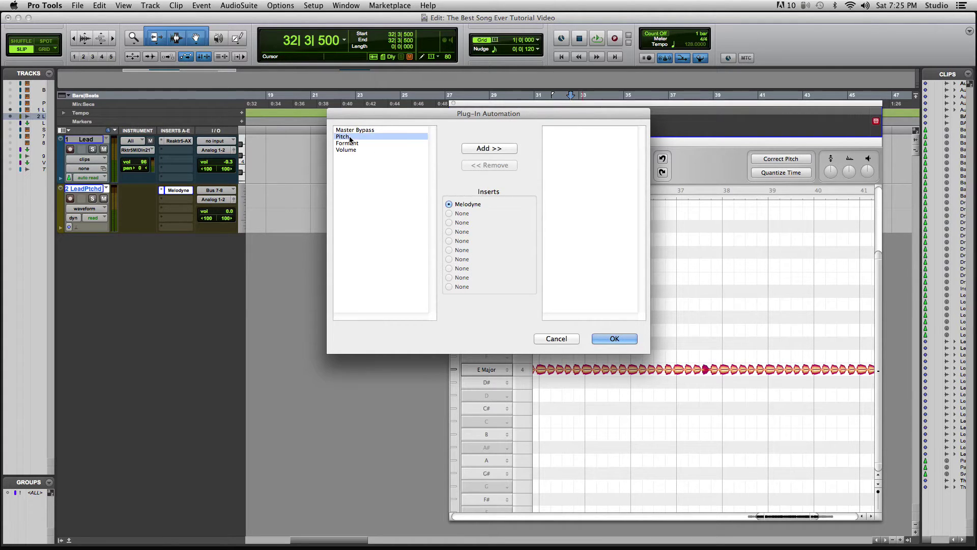
{"action": "left_click", "coordinate": [503, 149]}
{"action": "left_click", "coordinate": [615, 339]}
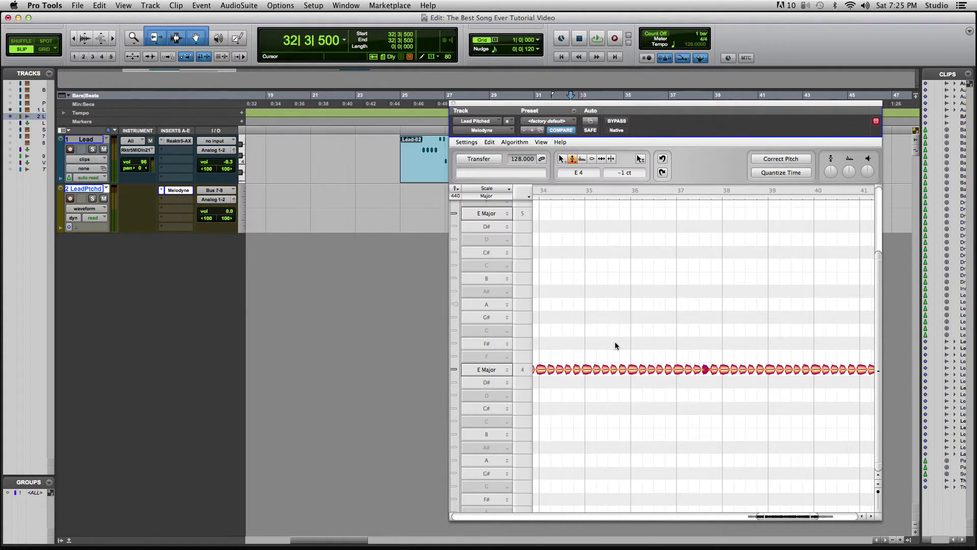
{"action": "left_click", "coordinate": [455, 104]}
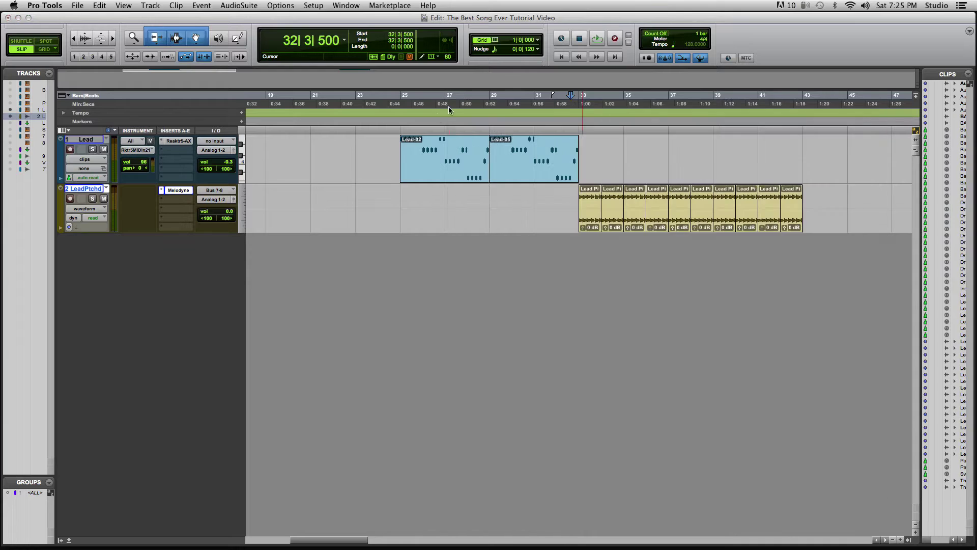
Step: Show the Melodyne Pitch automation lane on LeadPtchd
{"action": "left_click", "coordinate": [94, 212]}
{"action": "mouse_move", "coordinate": [101, 259]}
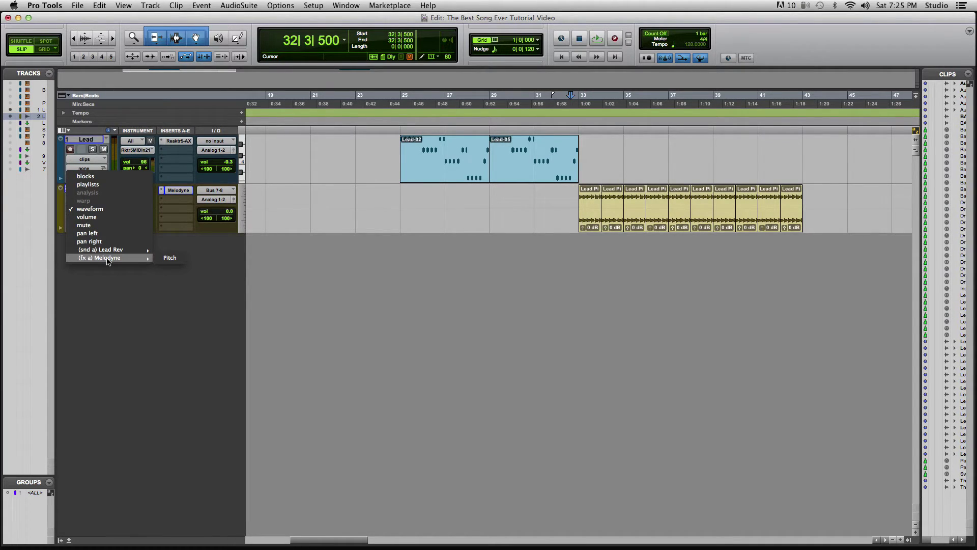
{"action": "left_click", "coordinate": [173, 258]}
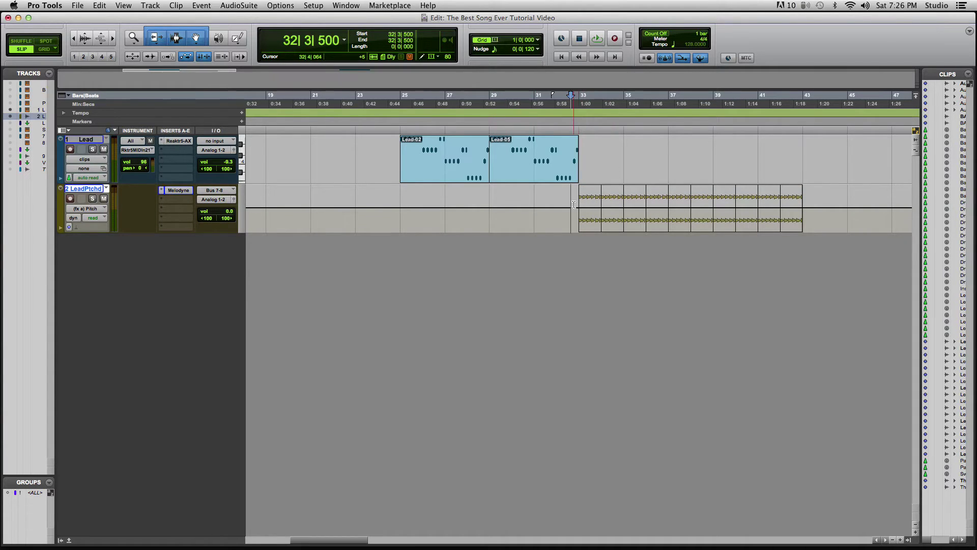
Step: Draw a pitch ramp rising from bar 37 to +24 at bar 43
{"action": "left_click", "coordinate": [824, 204]}
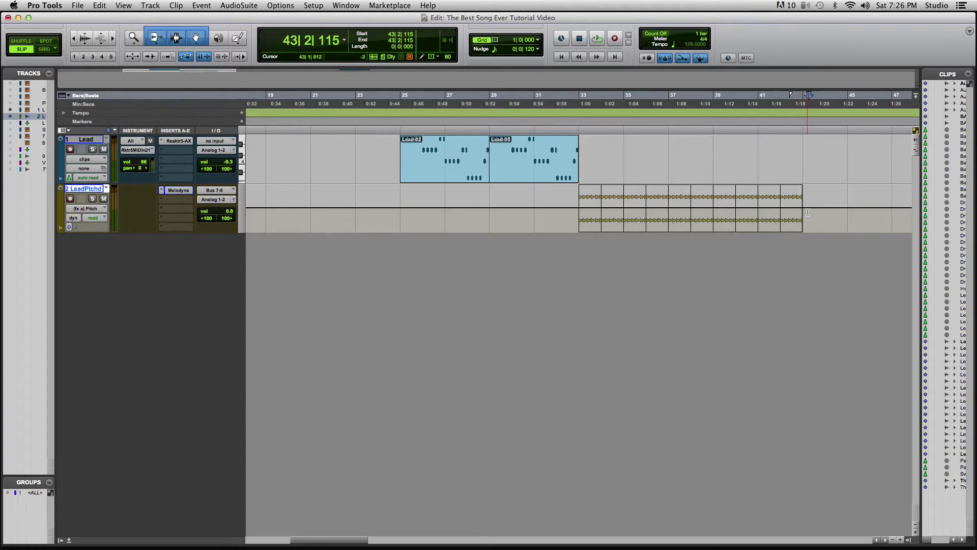
{"action": "key", "text": "super+bracketright"}
{"action": "scroll", "coordinate": [636, 193], "scroll_direction": "left", "scroll_amount": 10}
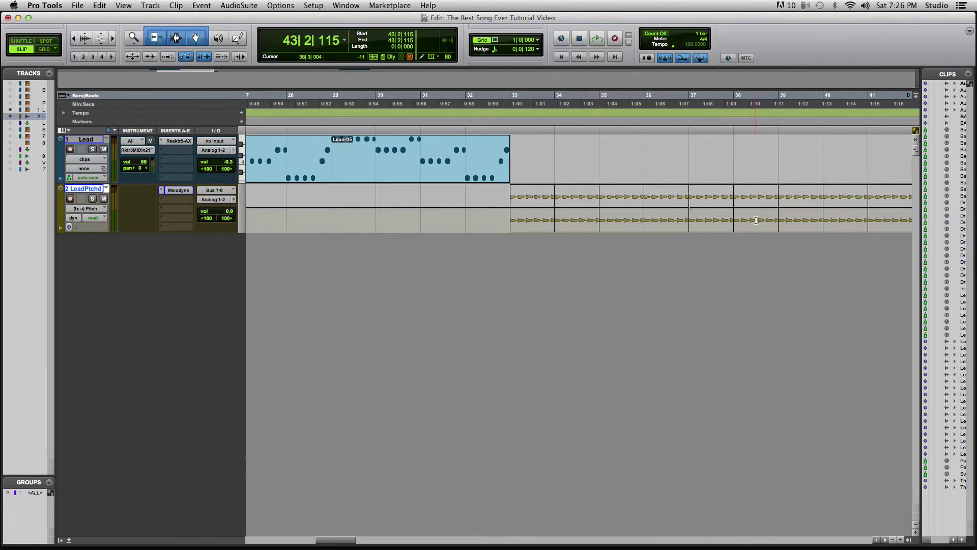
{"action": "scroll", "coordinate": [692, 211], "scroll_direction": "right", "scroll_amount": 6}
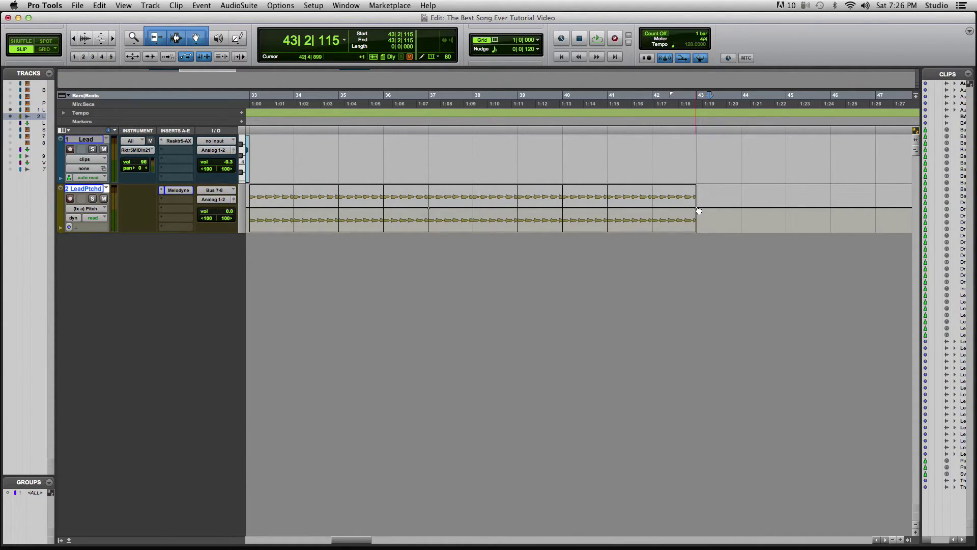
{"action": "left_click_drag", "start_coordinate": [432, 190], "coordinate": [432, 173]}
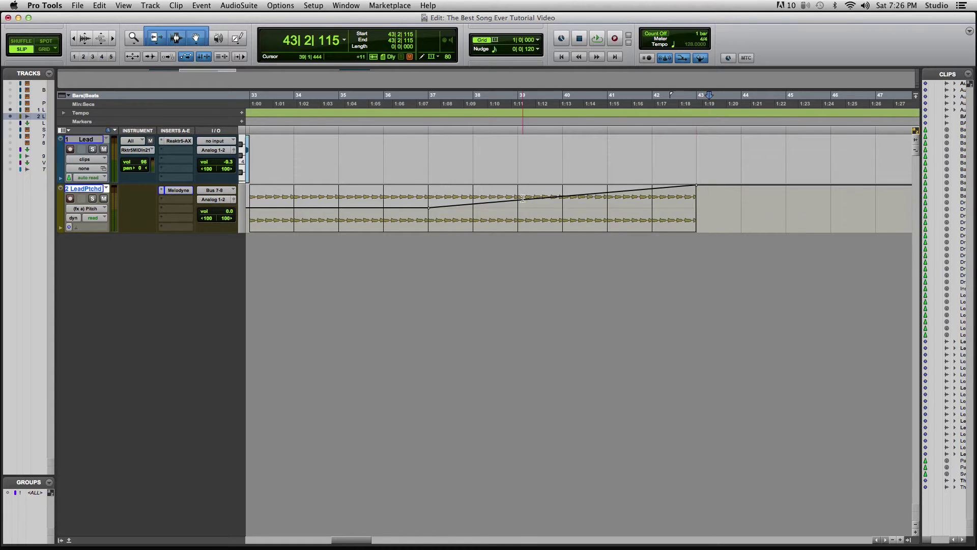
{"action": "left_click", "coordinate": [416, 207]}
{"action": "key", "text": "super+bracketleft"}
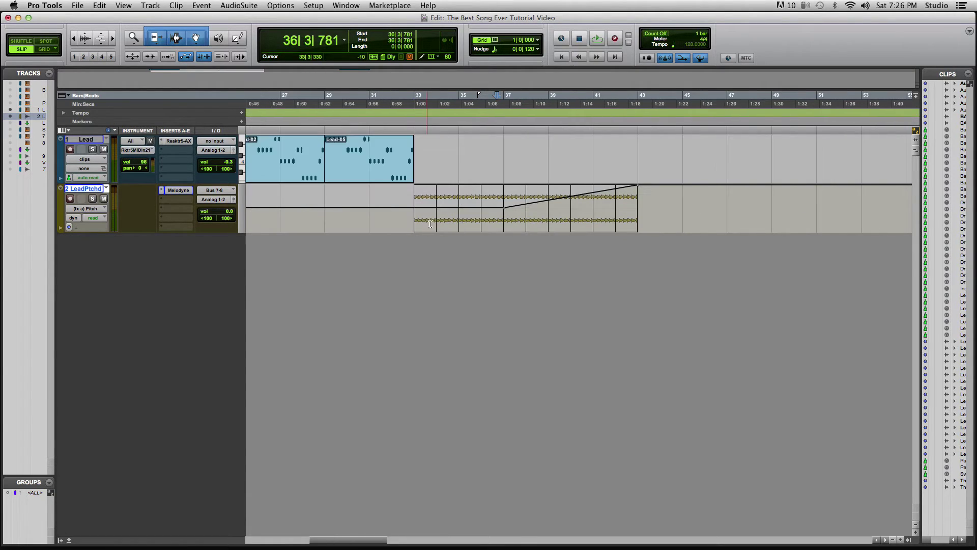
{"action": "left_click", "coordinate": [179, 191]}
Step: Move the Melodyne window aside and play back the section with the LeadPitchd pitch ramp
{"action": "left_click_drag", "start_coordinate": [800, 109], "coordinate": [380, 122]}
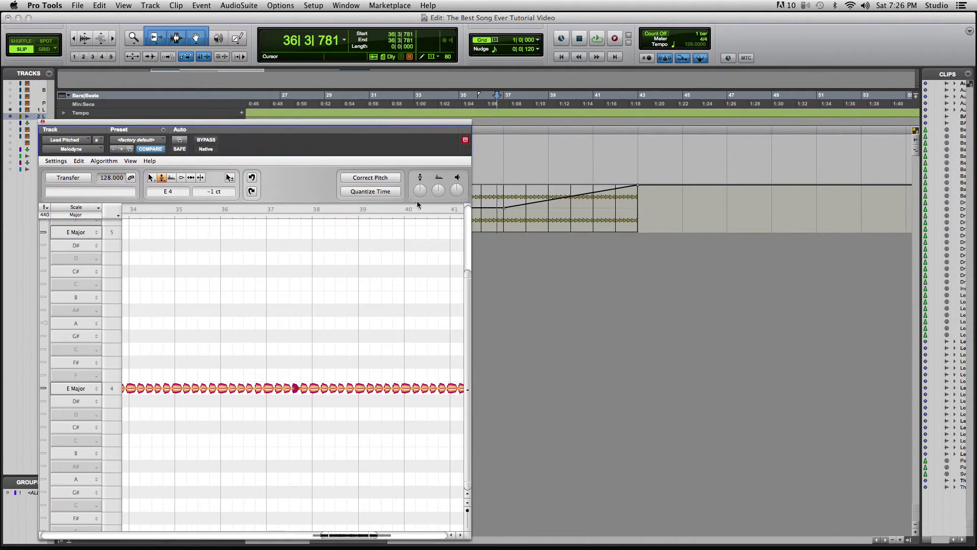
{"action": "key", "text": "space"}
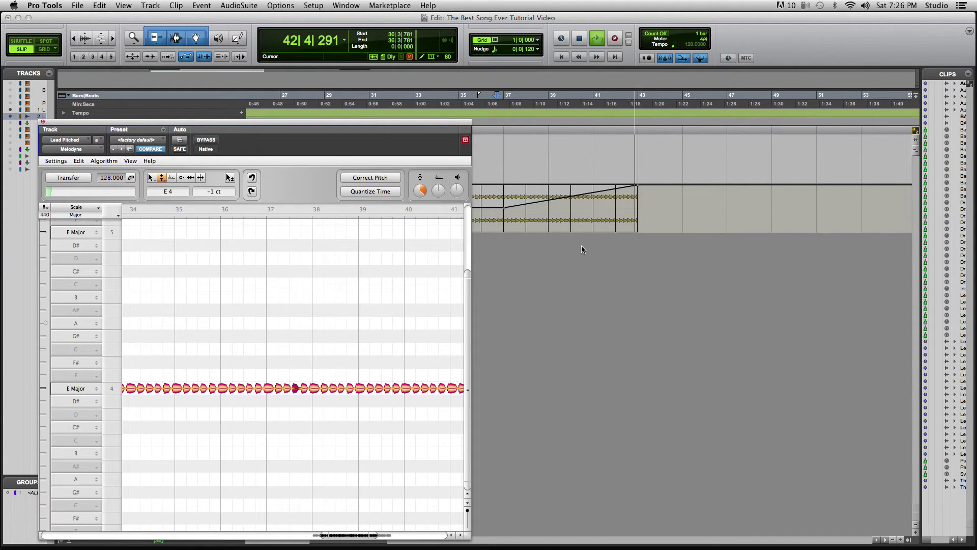
{"action": "key", "text": "space"}
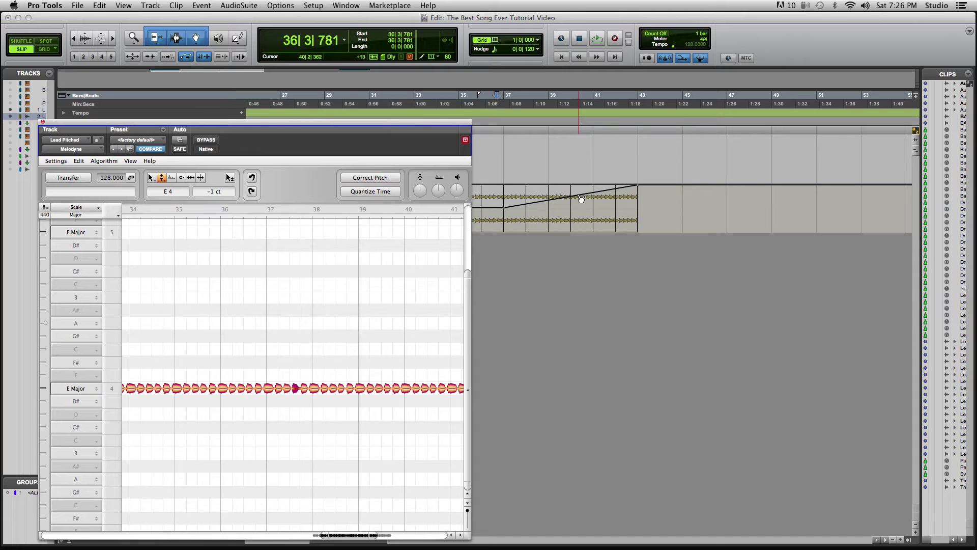
Step: Add breakpoints near bars 39 and 41 so the Melodyne Pitch ramp steepens toward bar 43
{"action": "left_click", "coordinate": [582, 199]}
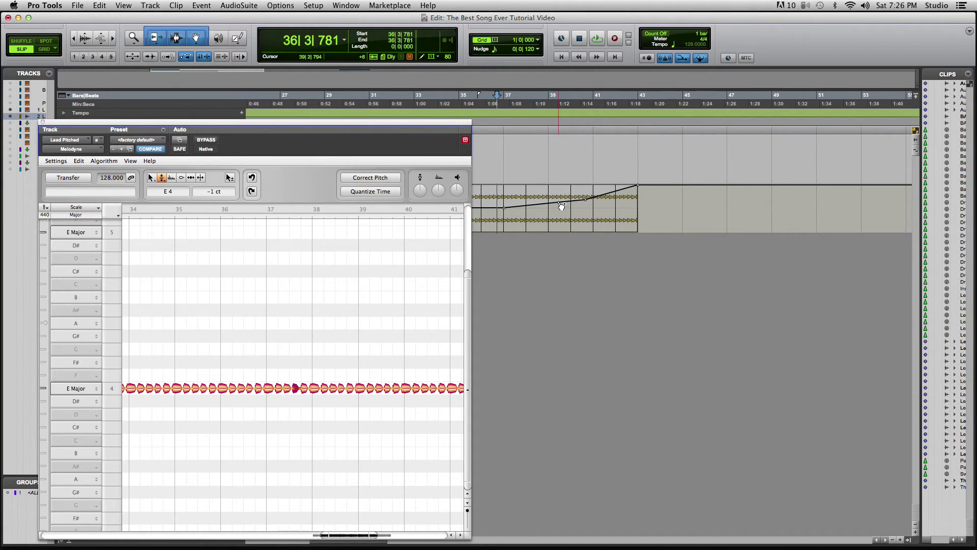
{"action": "left_click_drag", "start_coordinate": [560, 204], "coordinate": [606, 195]}
{"action": "left_click", "coordinate": [490, 206]}
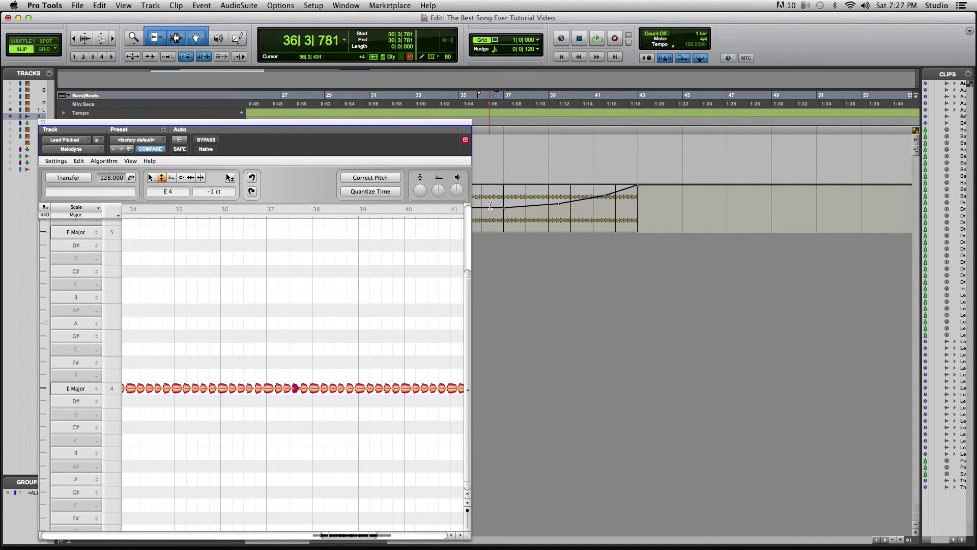
Step: Close Melodyne, zoom out, and play LeadPitchd from bar 25 to hear the ramp curving up to bar 43
{"action": "left_click", "coordinate": [43, 122]}
{"action": "key", "text": "super+bracketleft"}
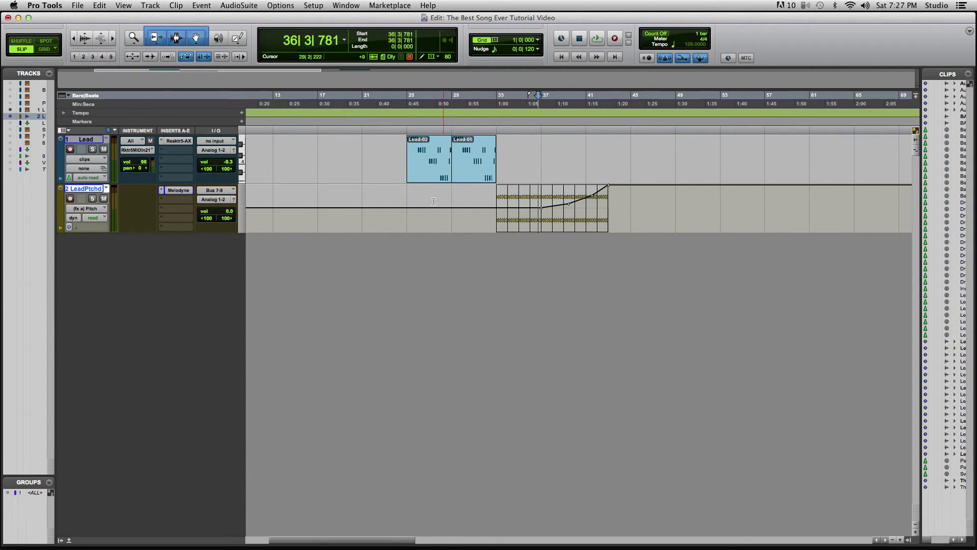
{"action": "left_click", "coordinate": [411, 202]}
{"action": "key", "text": "space"}
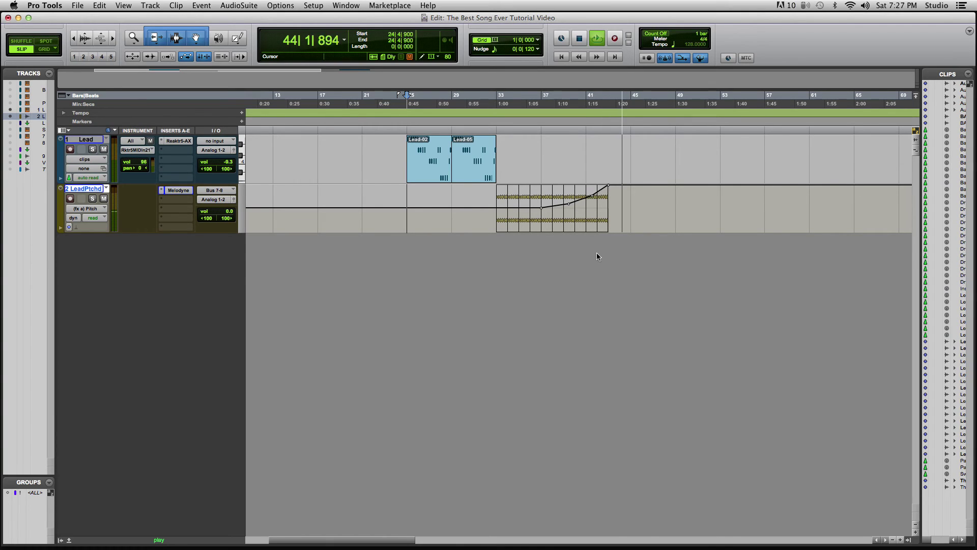
{"action": "key", "text": "space"}
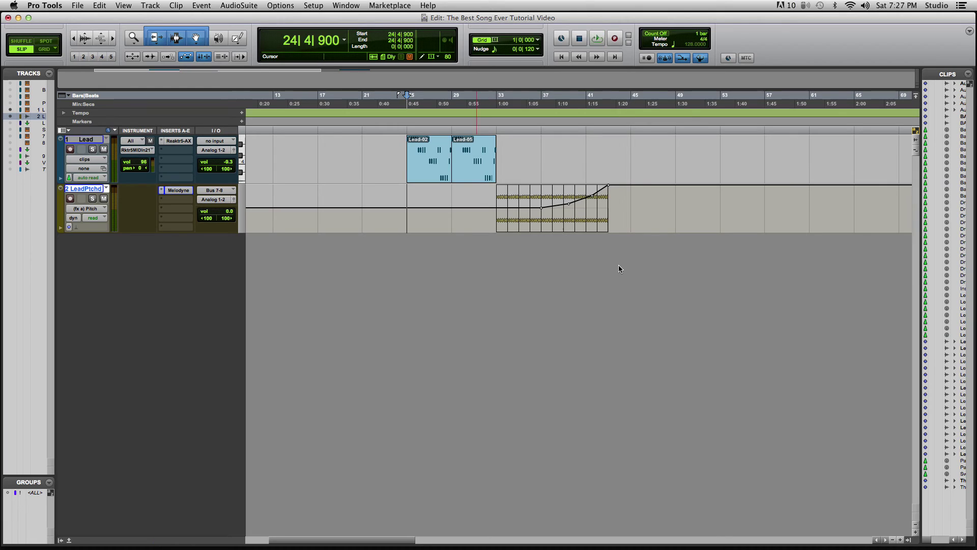